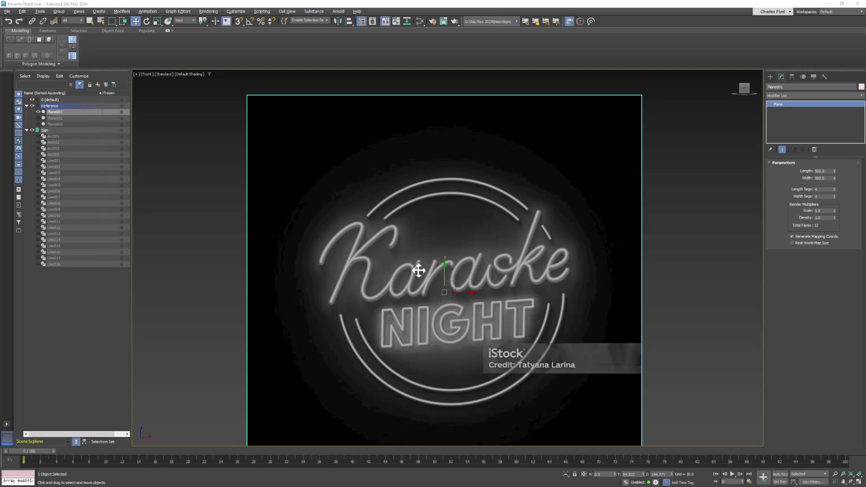
# - Unhide the finished sign's tube lines one by one over the reference image, up to Line015
pyautogui.scroll(-2, 336, 239)
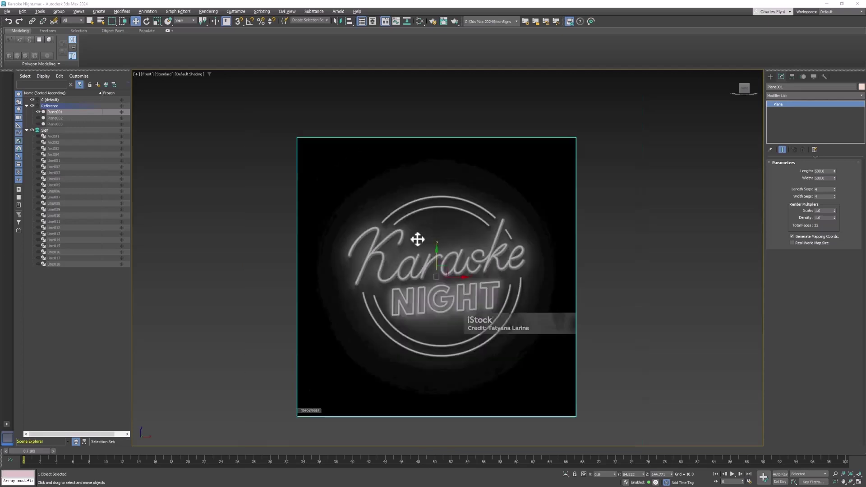
pyautogui.scroll(5, 279, 238)
pyautogui.moveTo(666, 263); pyautogui.dragTo(636, 251, button='middle')
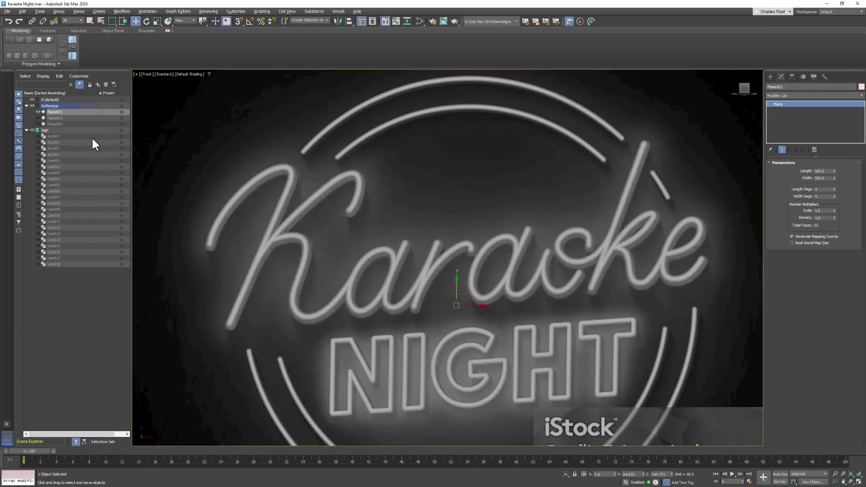
pyautogui.click(38, 166)
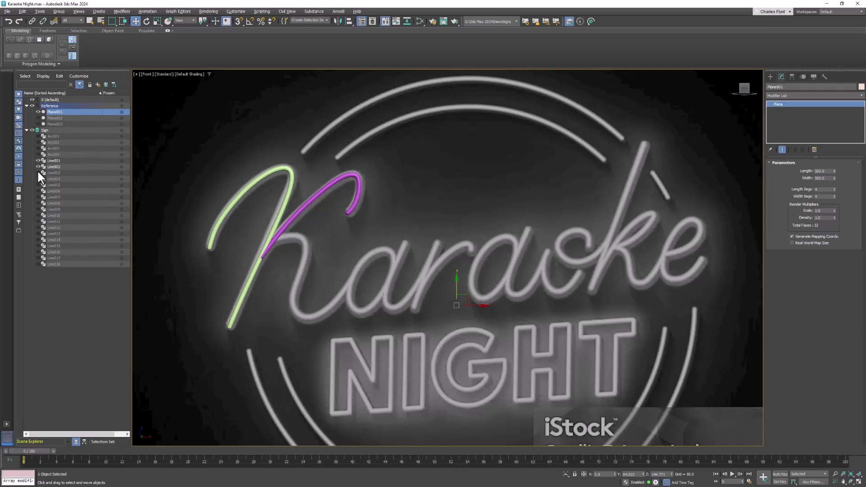
pyautogui.click(38, 173)
pyautogui.click(38, 178)
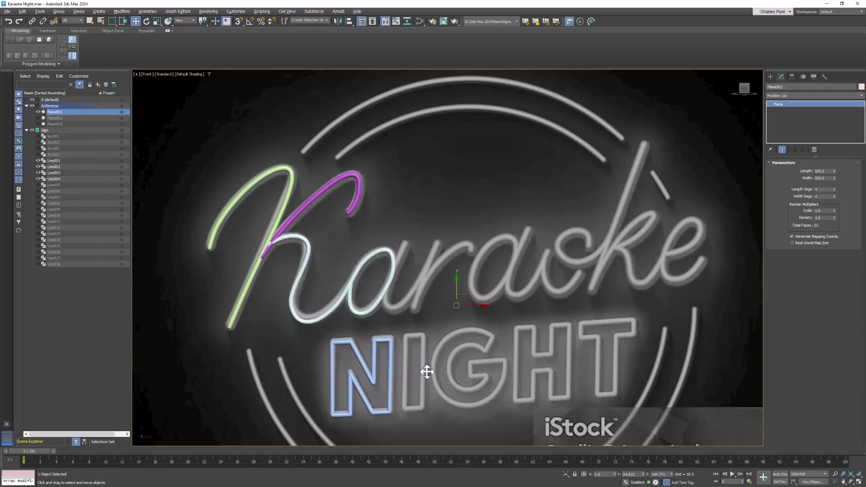
pyautogui.click(38, 184)
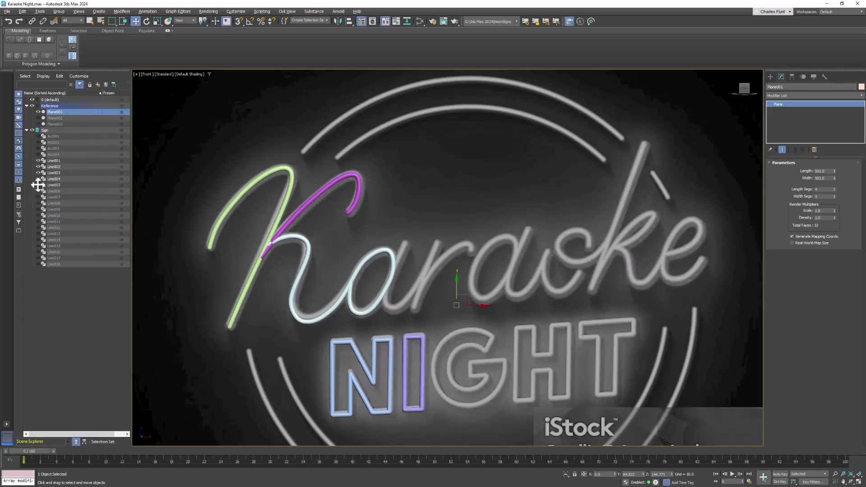
pyautogui.click(38, 191)
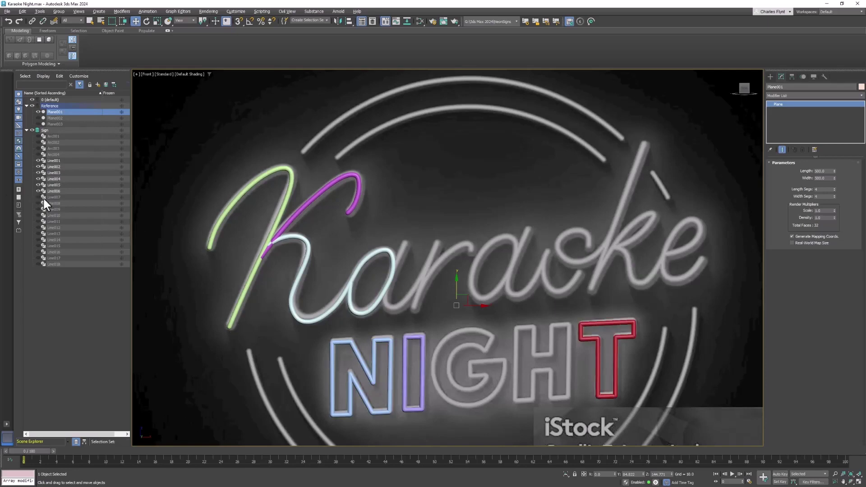
pyautogui.click(38, 197)
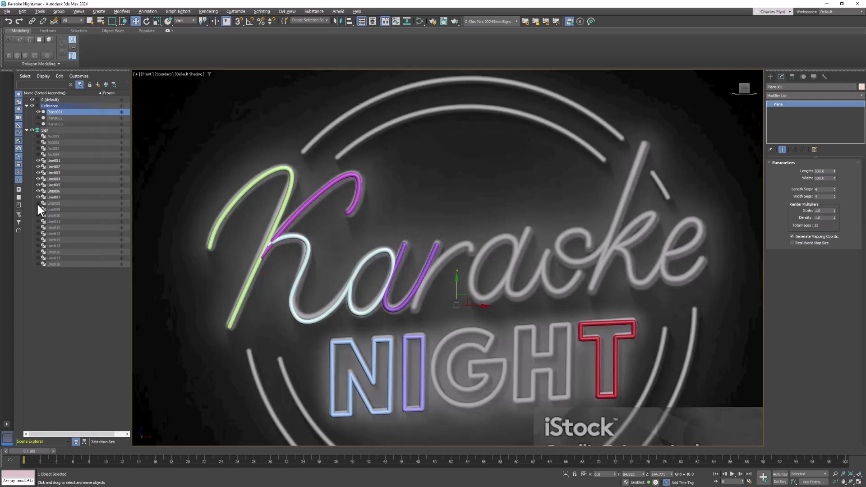
pyautogui.click(38, 203)
pyautogui.click(38, 209)
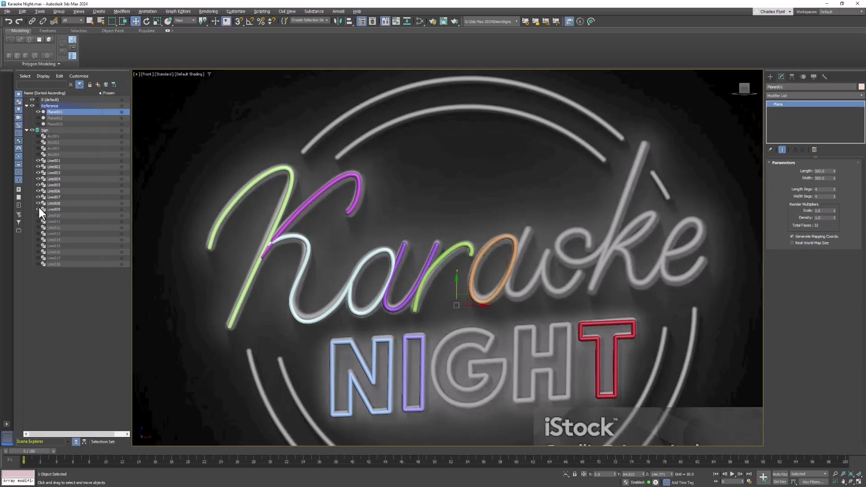
pyautogui.click(38, 221)
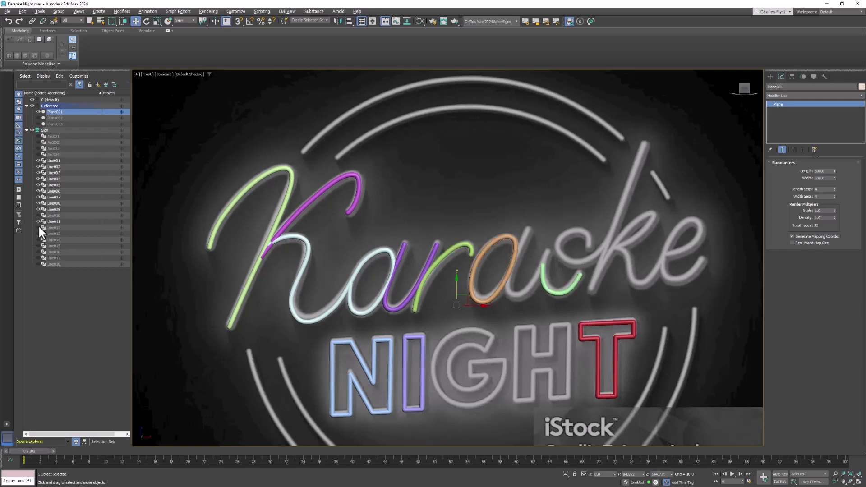
pyautogui.click(38, 227)
pyautogui.click(38, 215)
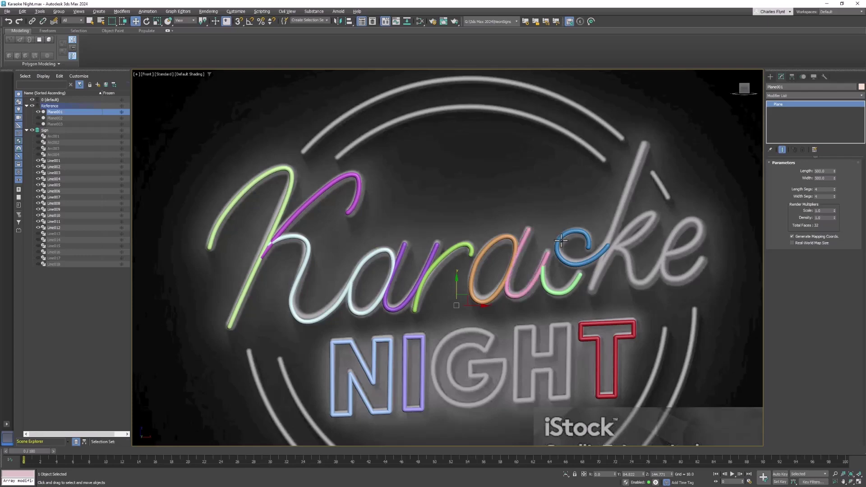
pyautogui.click(37, 234)
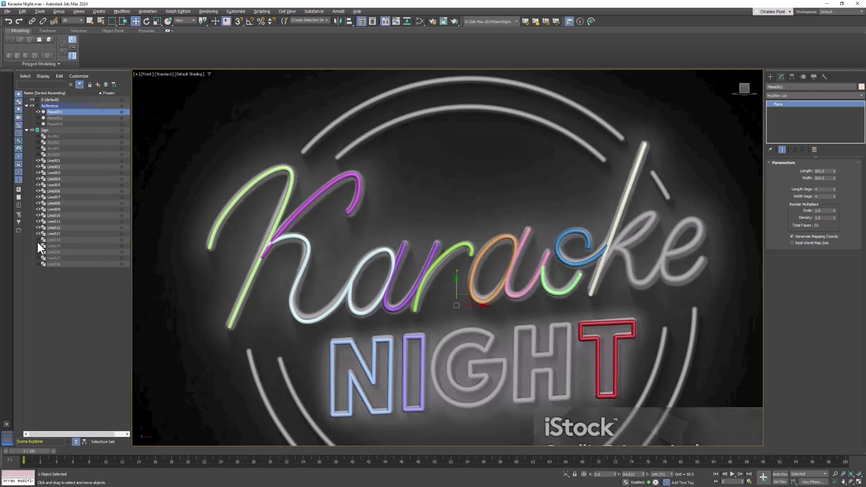
pyautogui.click(38, 245)
pyautogui.click(38, 240)
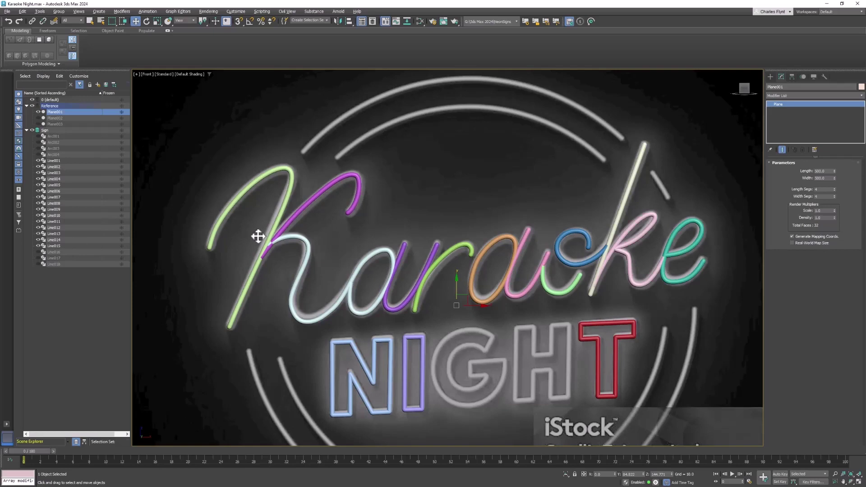
# - Hide the whole Sign layer and collapse its object list in the scene hierarchy
pyautogui.click(26, 130)
pyautogui.click(32, 130)
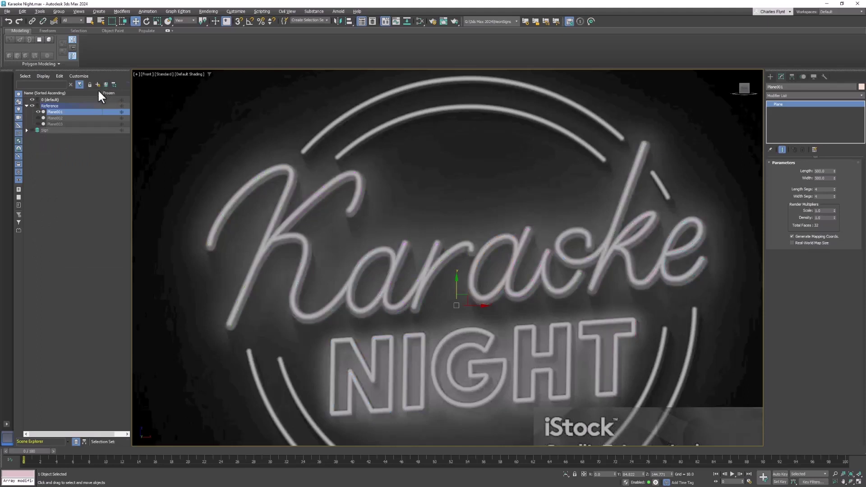
pyautogui.click(27, 130)
pyautogui.click(27, 129)
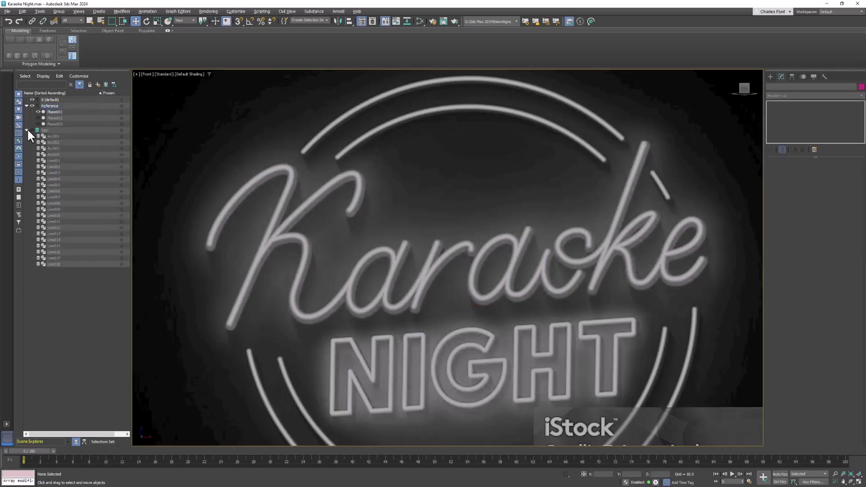
pyautogui.click(27, 130)
# - Create a new layer named NewSign
pyautogui.click(97, 84)
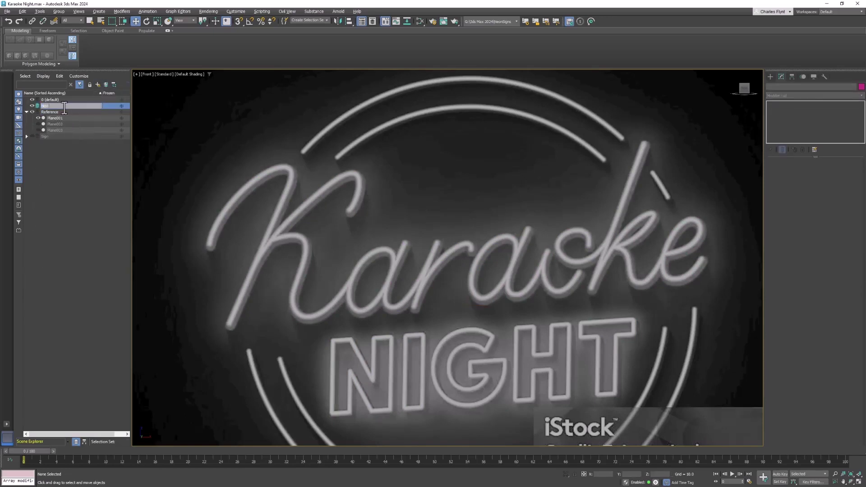
pyautogui.write('NewSign')
pyautogui.press('Return')
# - Draw a three-point Line spline with corner points along the K's first stroke, from its curved start over the peak to the stem's foot
pyautogui.moveTo(560, 274); pyautogui.dragTo(547, 245, button='middle')
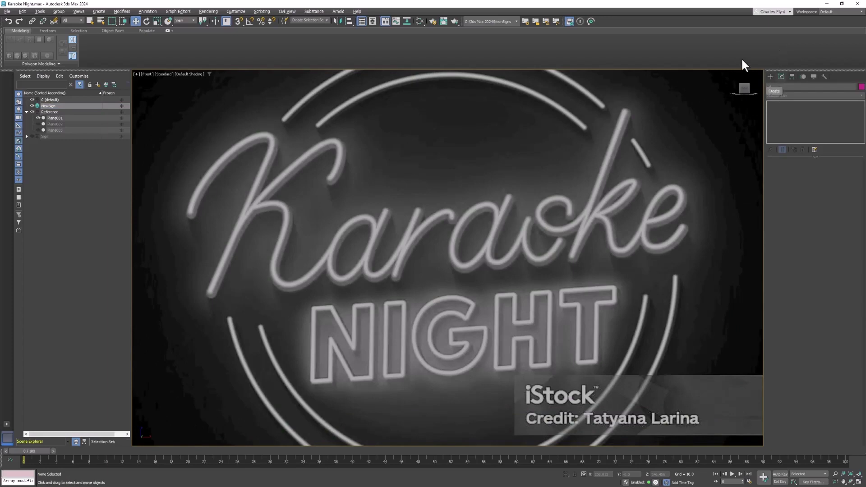
pyautogui.click(770, 77)
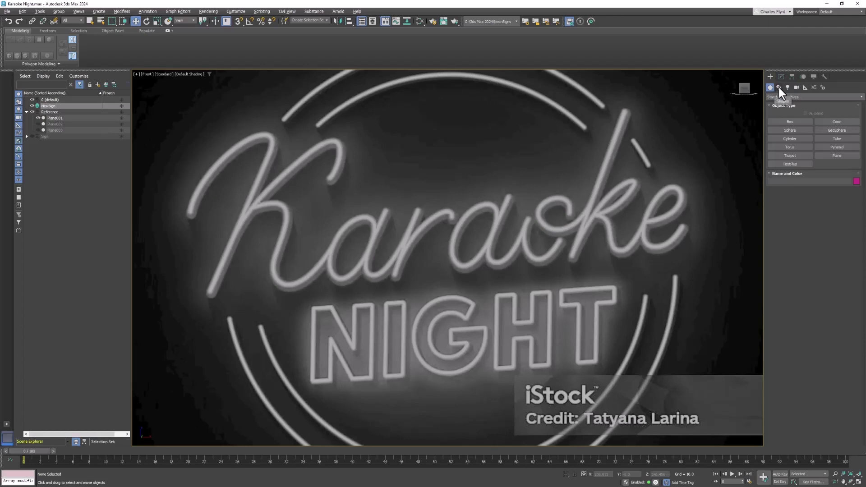
pyautogui.click(778, 88)
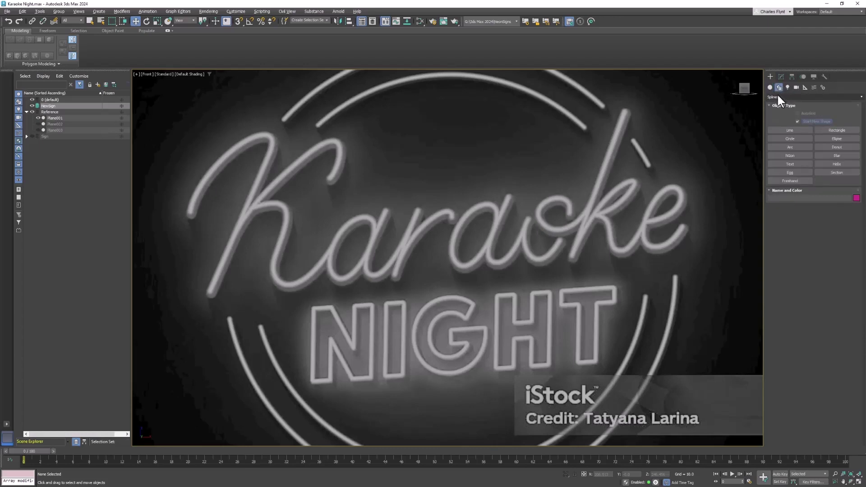
pyautogui.click(777, 97)
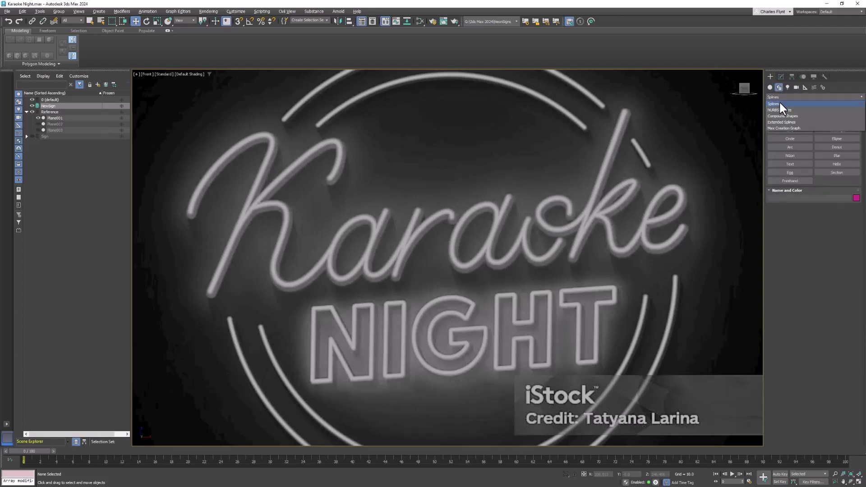
pyautogui.click(780, 104)
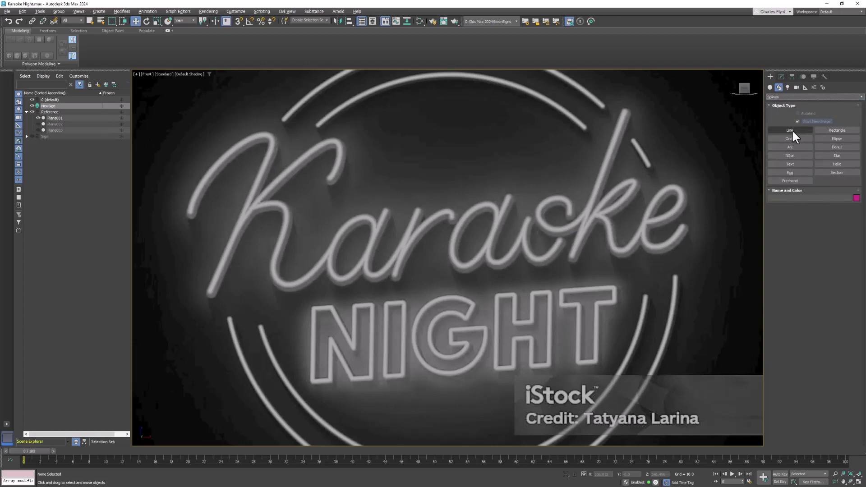
pyautogui.click(790, 129)
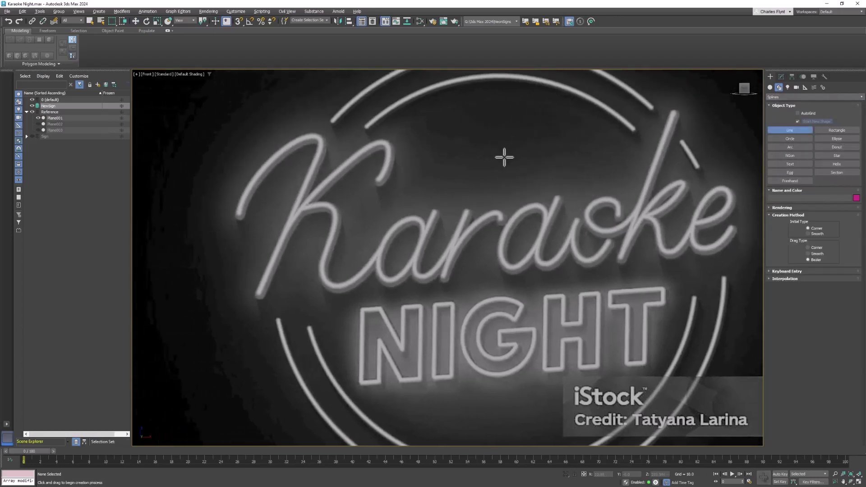
pyautogui.click(239, 215)
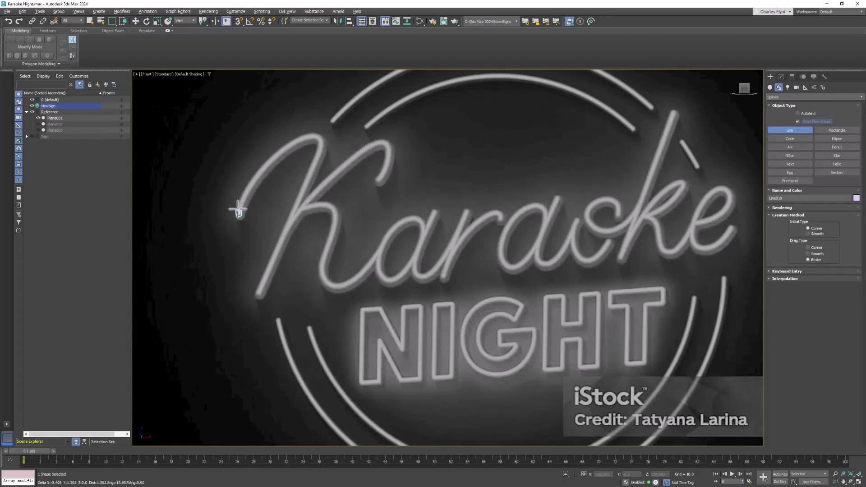
pyautogui.click(314, 133)
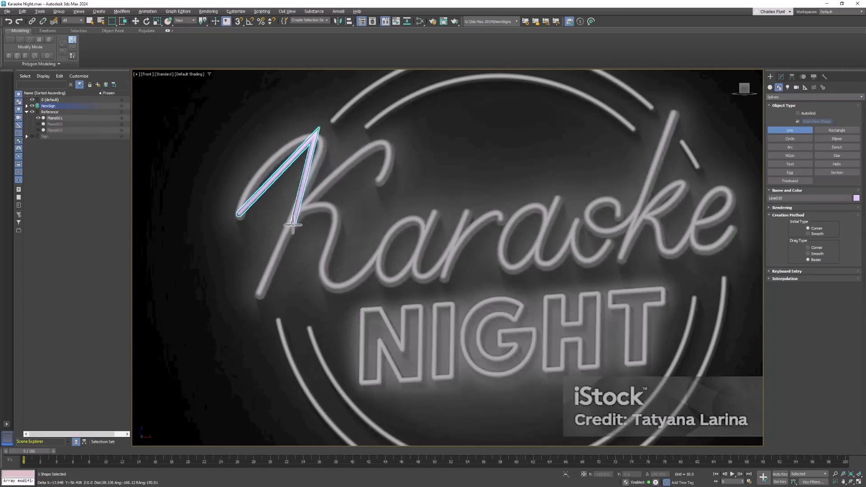
pyautogui.click(256, 301)
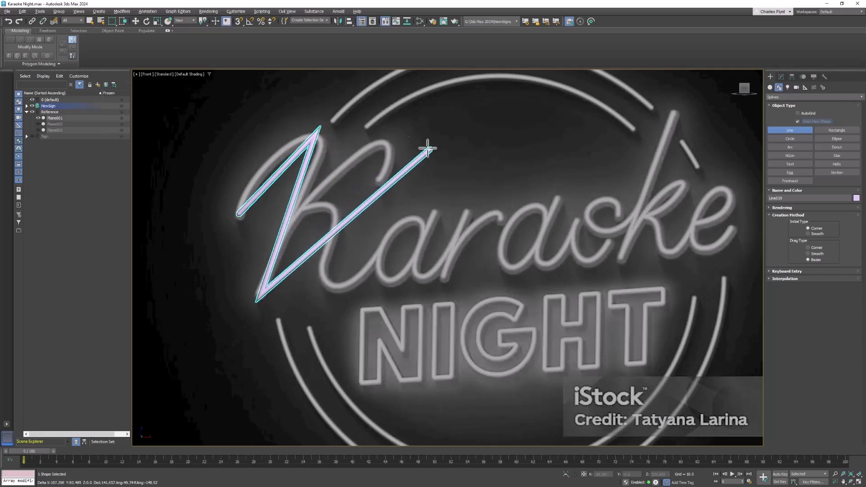
pyautogui.rightClick(445, 175)
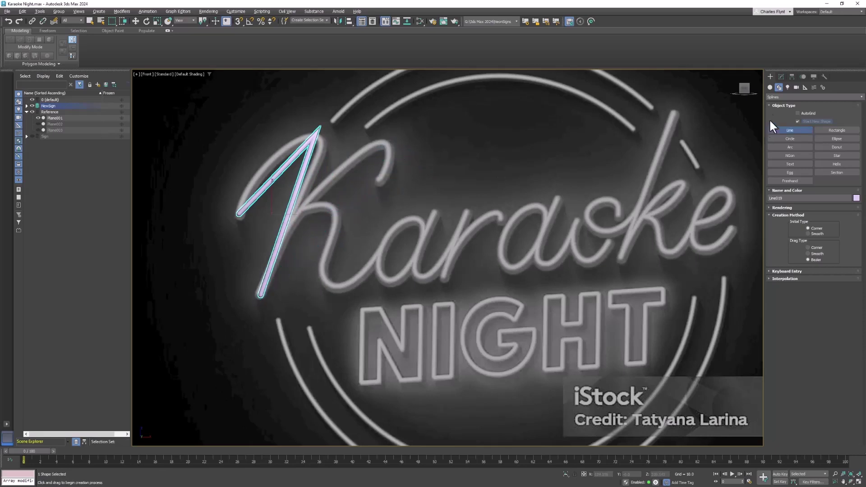
# - Toggle Enable In Viewport in the new line's rendering settings to compare displays, leaving it turned off
pyautogui.click(781, 76)
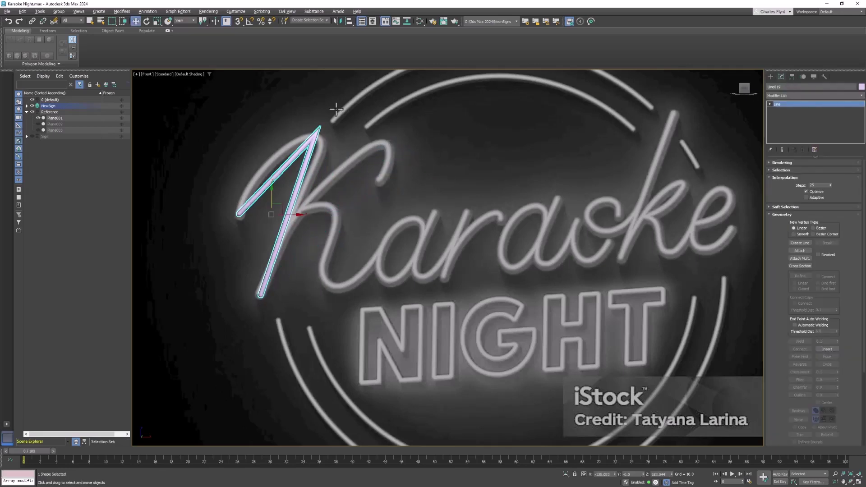
pyautogui.click(768, 163)
pyautogui.click(789, 174)
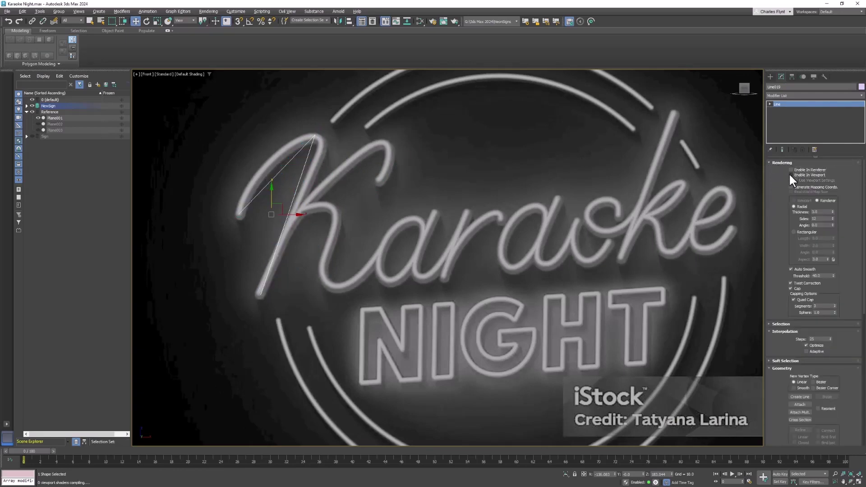
pyautogui.click(789, 175)
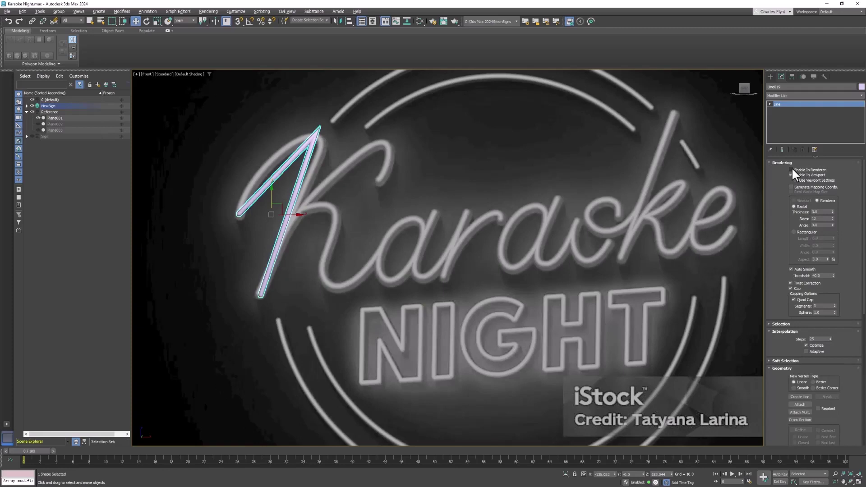
pyautogui.click(791, 174)
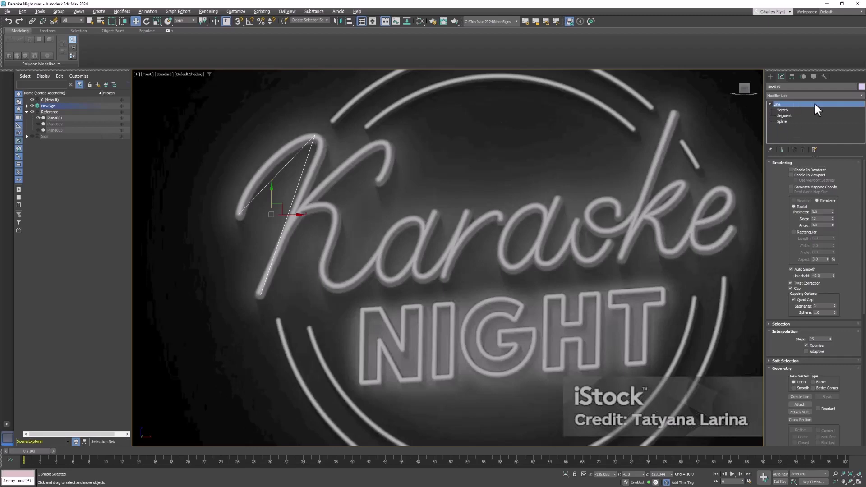
# - Go through the line's Vertex, Segment and Spline sub-object levels and return to Vertex level
pyautogui.click(784, 110)
pyautogui.click(784, 115)
pyautogui.click(784, 120)
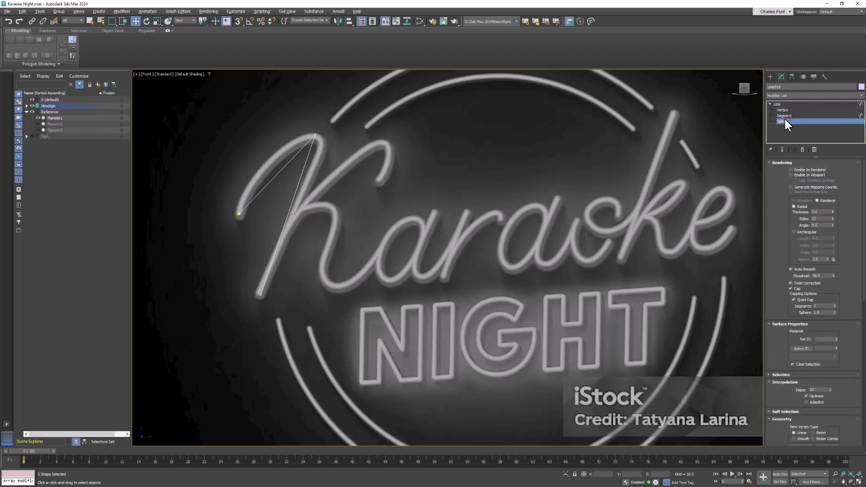
pyautogui.click(786, 110)
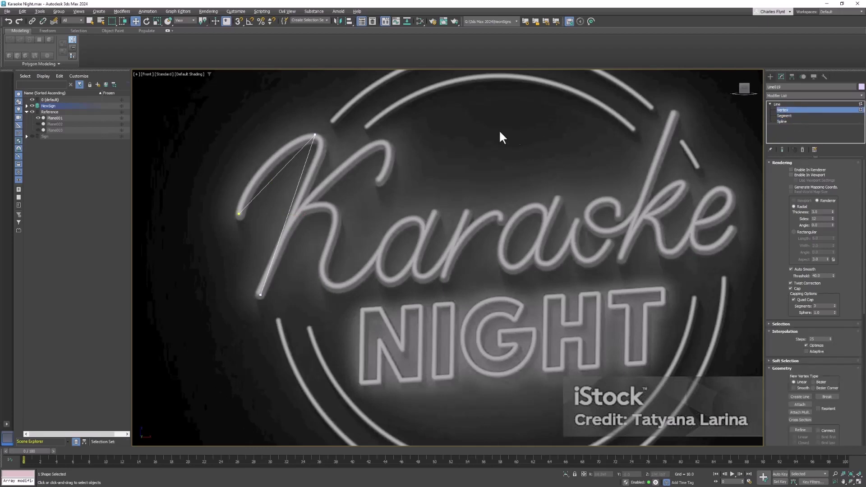
# - Select all three vertices of the K stroke line and convert them to Bezier
pyautogui.moveTo(335, 148); pyautogui.dragTo(324, 123)
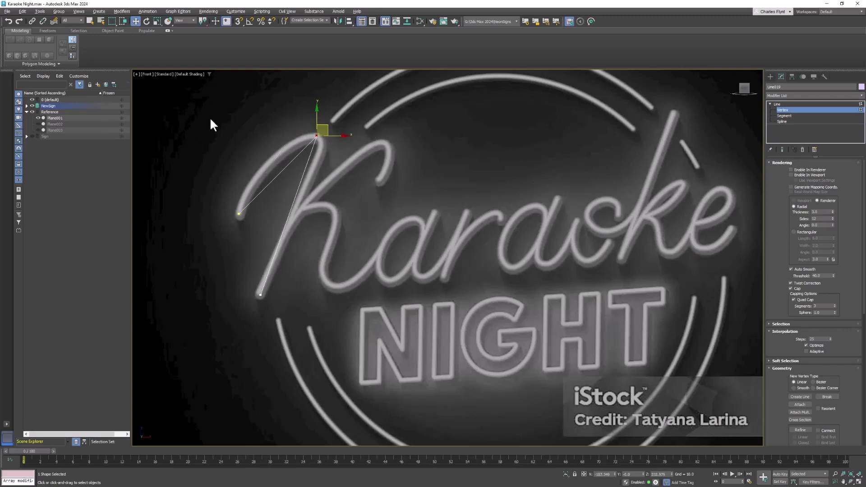
pyautogui.moveTo(334, 270); pyautogui.dragTo(368, 338)
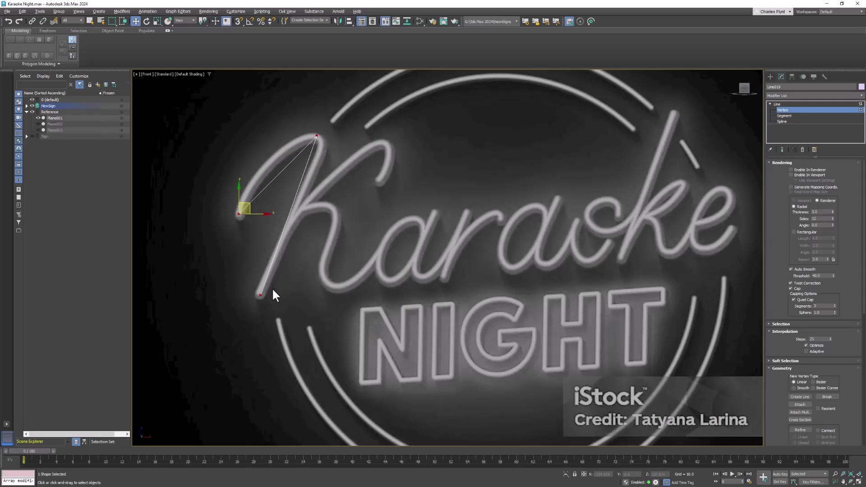
pyautogui.moveTo(322, 240); pyautogui.dragTo(349, 325)
pyautogui.moveTo(299, 210); pyautogui.dragTo(352, 328)
pyautogui.rightClick(333, 142)
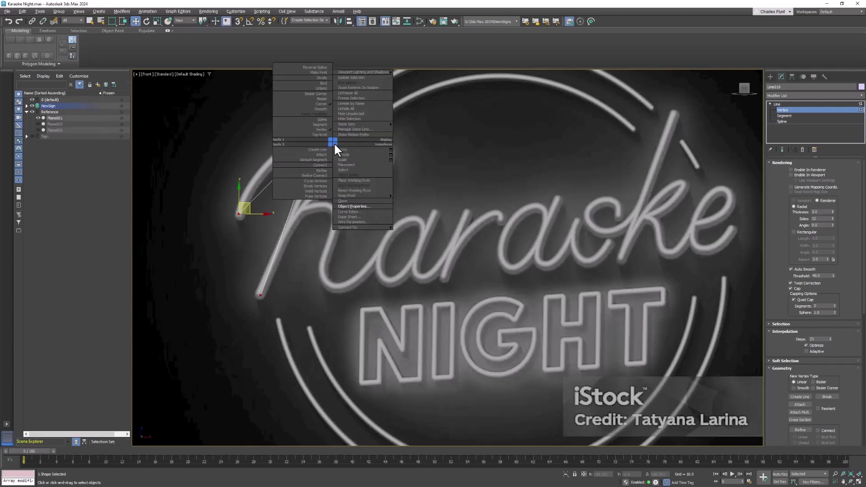
pyautogui.click(324, 98)
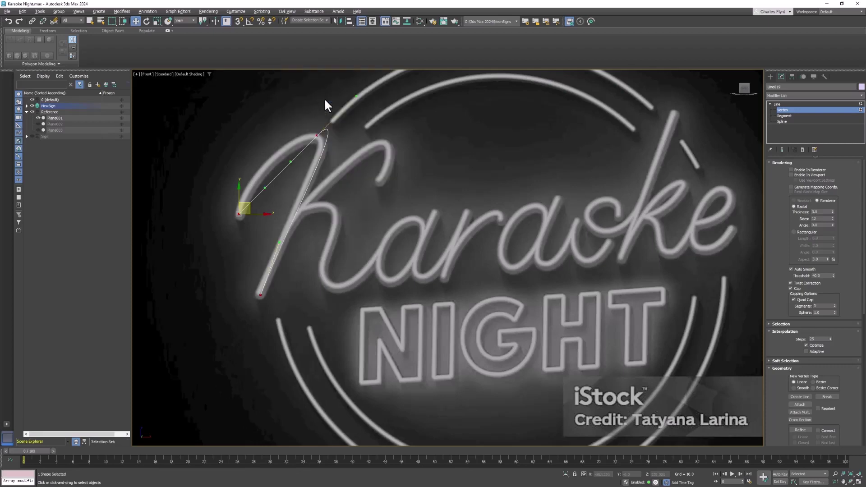
# - Rotate the Bezier handles of the K stroke's peak vertex so the spline rounds over the top of the reference tube
pyautogui.scroll(2, 325, 141)
pyautogui.click(320, 143)
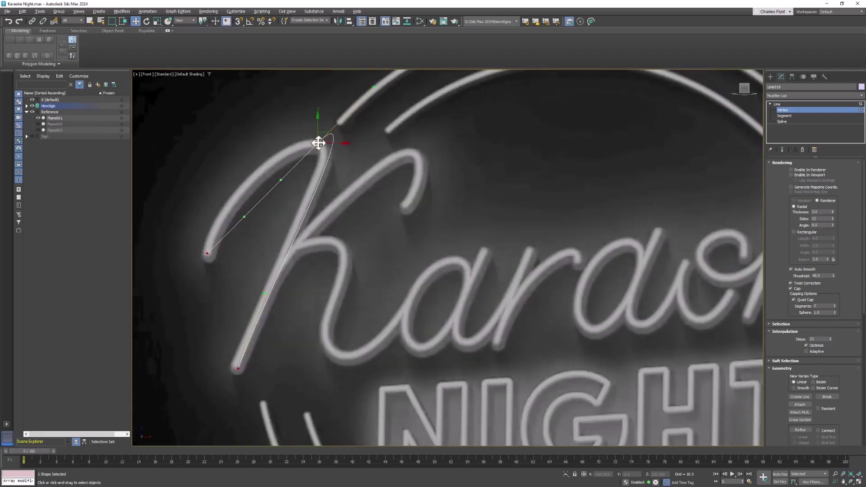
pyautogui.scroll(2, 338, 137)
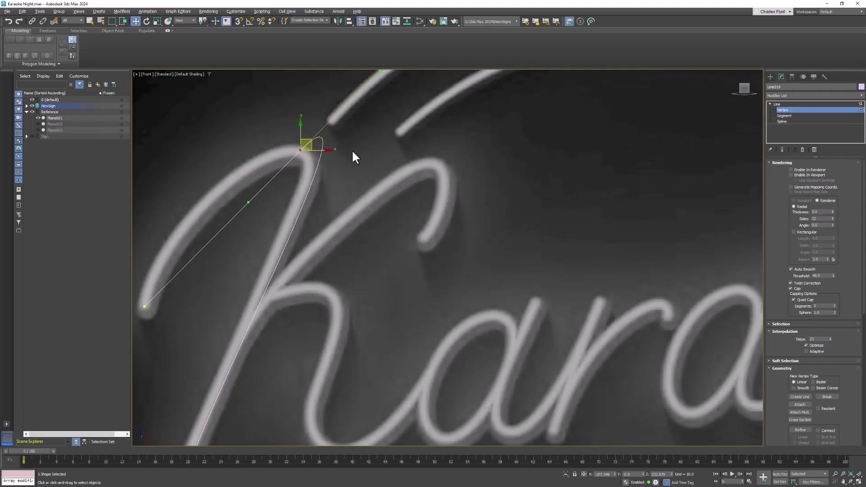
pyautogui.scroll(-2, 351, 149)
pyautogui.moveTo(368, 110); pyautogui.dragTo(343, 177)
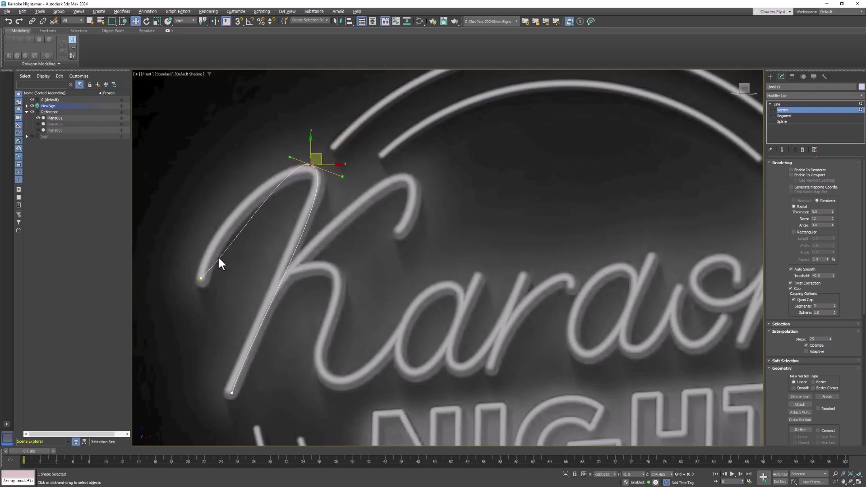
# - Pull the Bezier handle of the K stroke's start vertex upward so the opening curve follows the reference tube
pyautogui.click(199, 276)
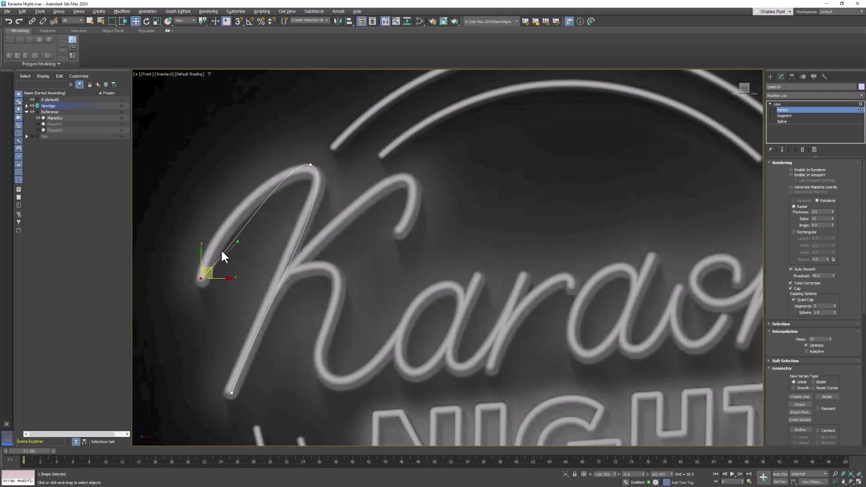
pyautogui.moveTo(228, 228); pyautogui.dragTo(214, 218)
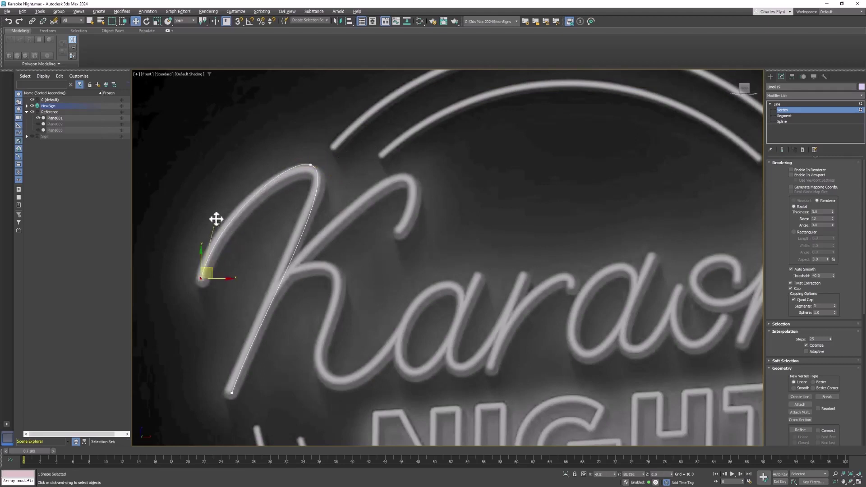
pyautogui.moveTo(345, 260); pyautogui.dragTo(379, 204, button='middle')
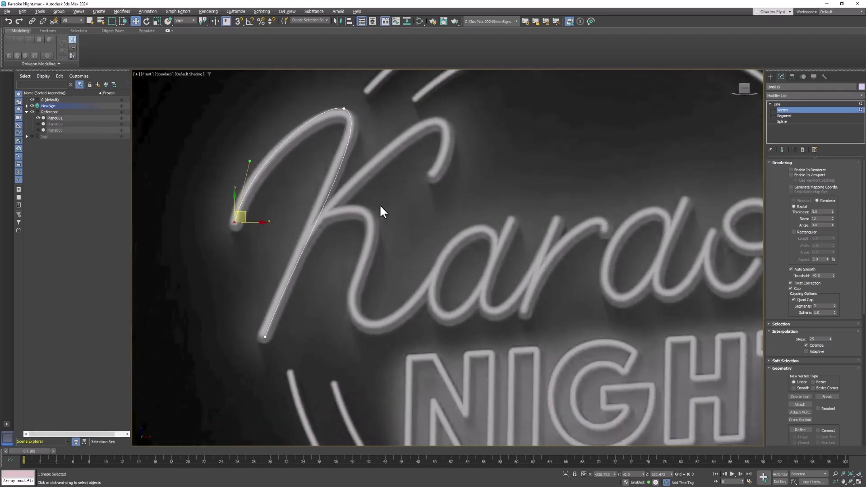
# - Fine-tune the K stroke's peak handles and nudge its foot vertex slightly sideways onto the tube's centre
pyautogui.click(265, 336)
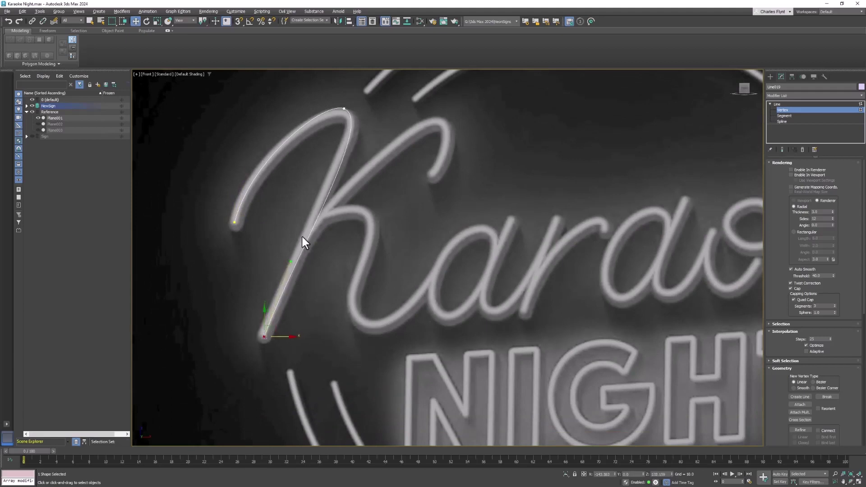
pyautogui.click(344, 109)
pyautogui.moveTo(376, 122); pyautogui.dragTo(373, 120)
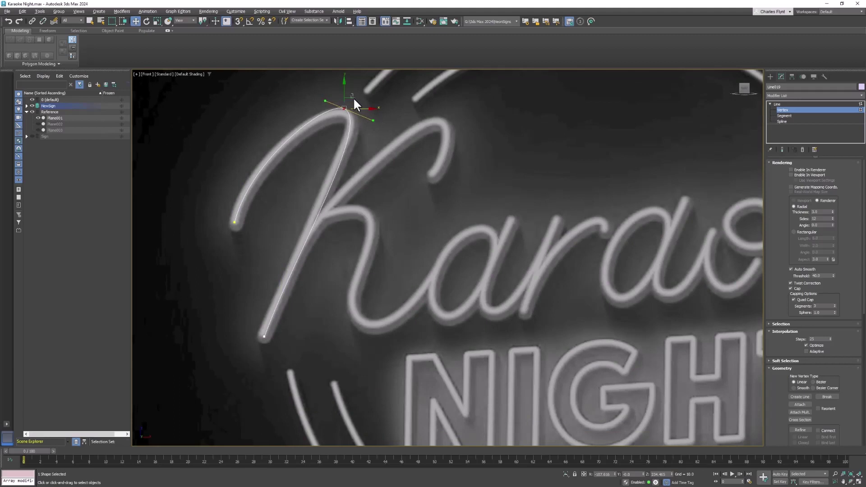
pyautogui.moveTo(307, 300); pyautogui.dragTo(308, 308, button='middle')
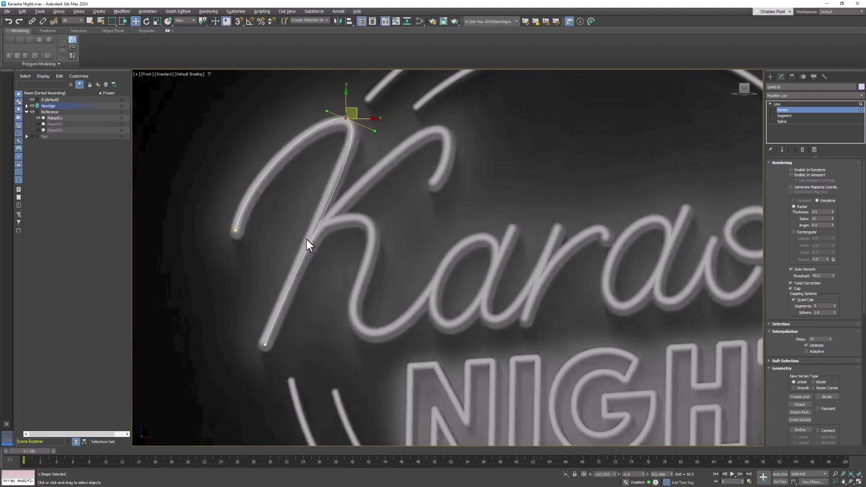
pyautogui.click(266, 345)
pyautogui.moveTo(283, 346); pyautogui.dragTo(280, 346)
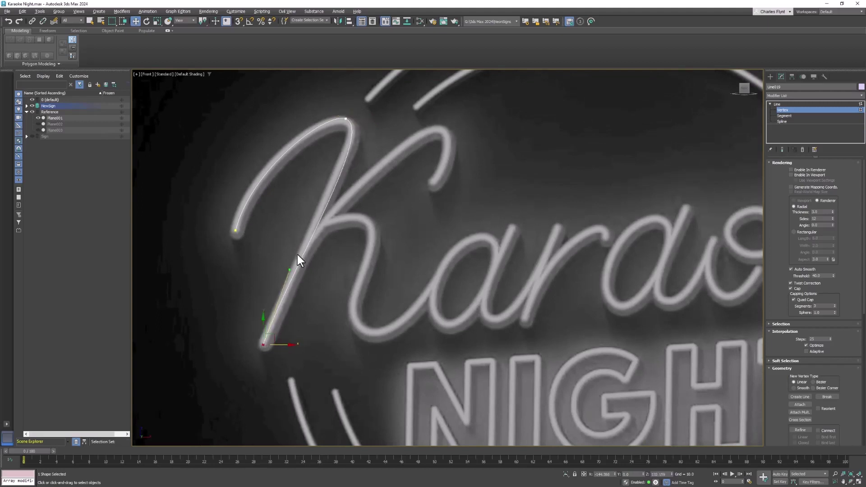
pyautogui.click(346, 119)
# - Return to the Line's object level and turn on Enable In Renderer and Enable In Viewport for the K stroke
pyautogui.click(792, 103)
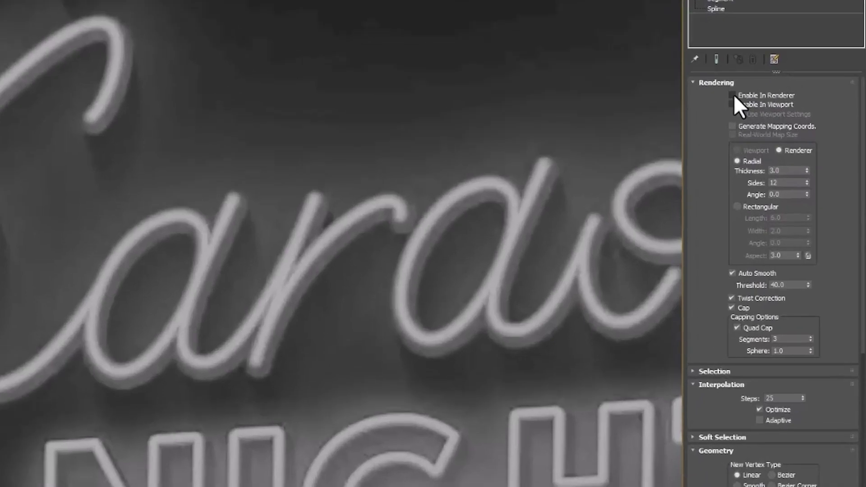
pyautogui.click(791, 170)
pyautogui.click(734, 104)
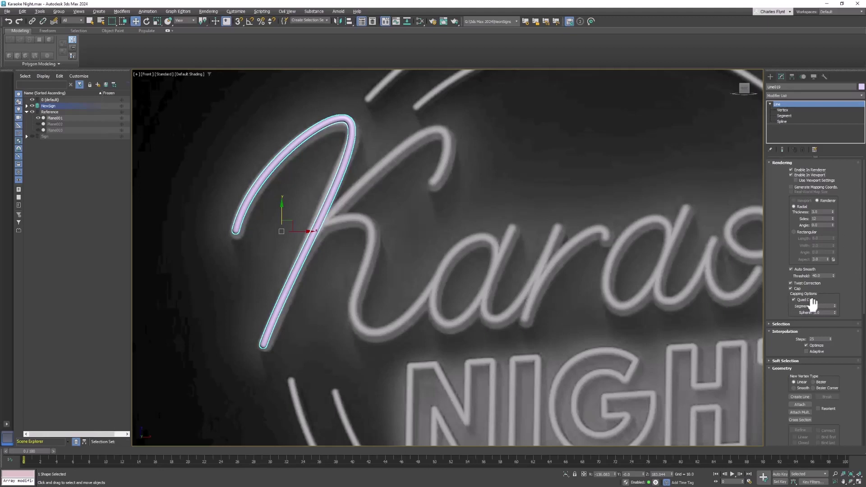
# - Try the K stroke's capping options by toggling Cap off and on and varying the cap Segments
pyautogui.click(790, 288)
pyautogui.click(790, 287)
pyautogui.click(834, 305)
pyautogui.click(833, 305)
# - With nothing selected, start a Line spline with corner points from the K's stem down its lower leg to the first a's near side
pyautogui.click(770, 76)
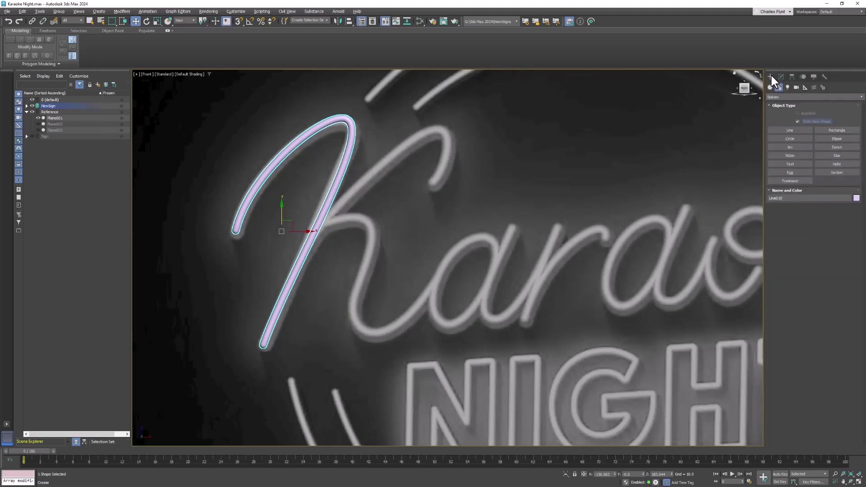
pyautogui.click(794, 131)
pyautogui.moveTo(377, 222); pyautogui.dragTo(309, 222, button='middle')
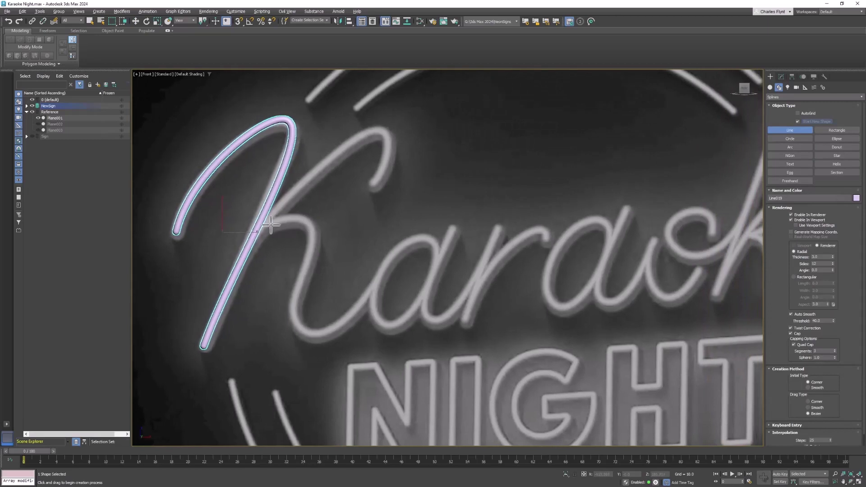
pyautogui.hotkey('ctrl', 'd')
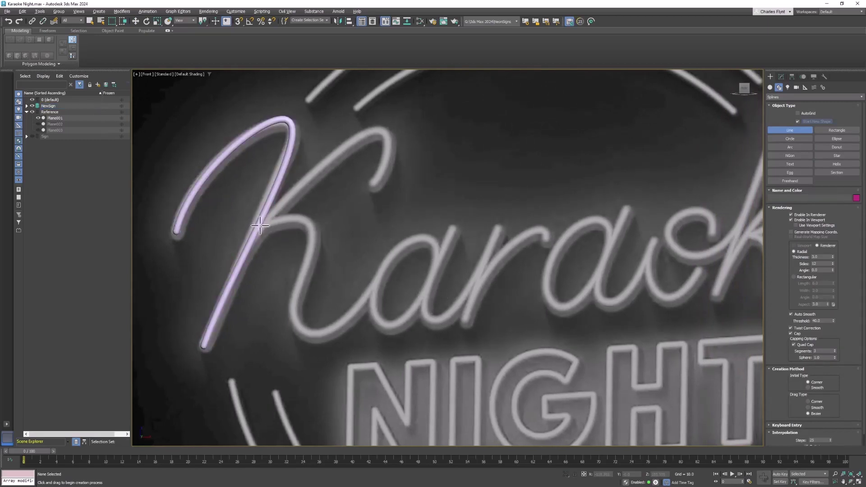
pyautogui.click(255, 230)
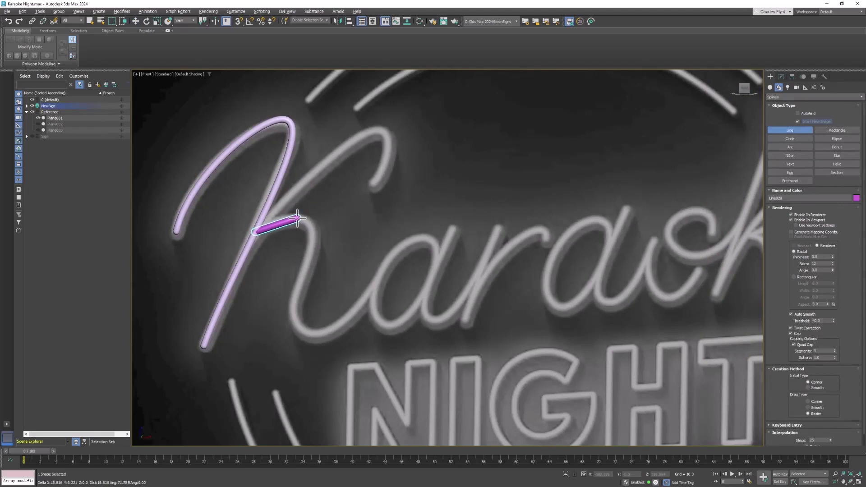
pyautogui.click(297, 216)
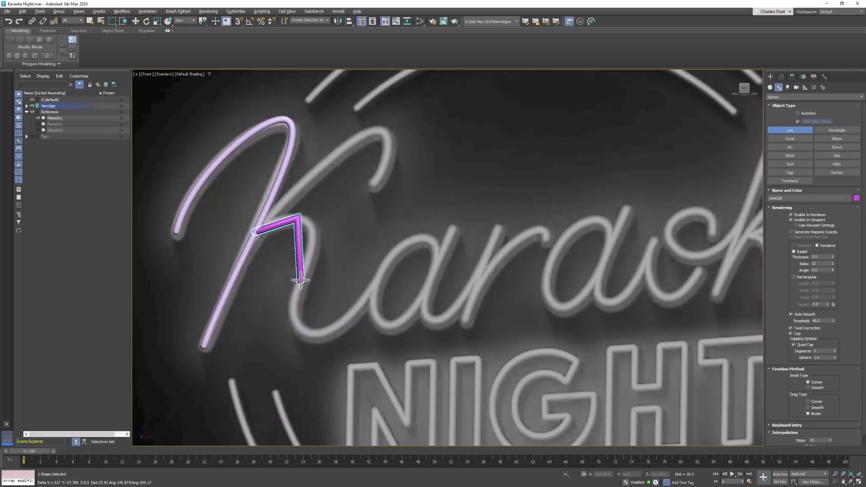
pyautogui.click(310, 336)
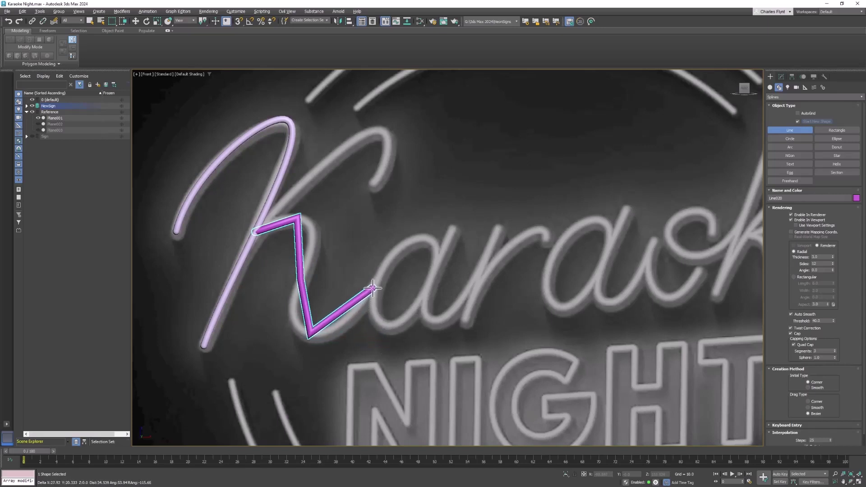
pyautogui.click(372, 288)
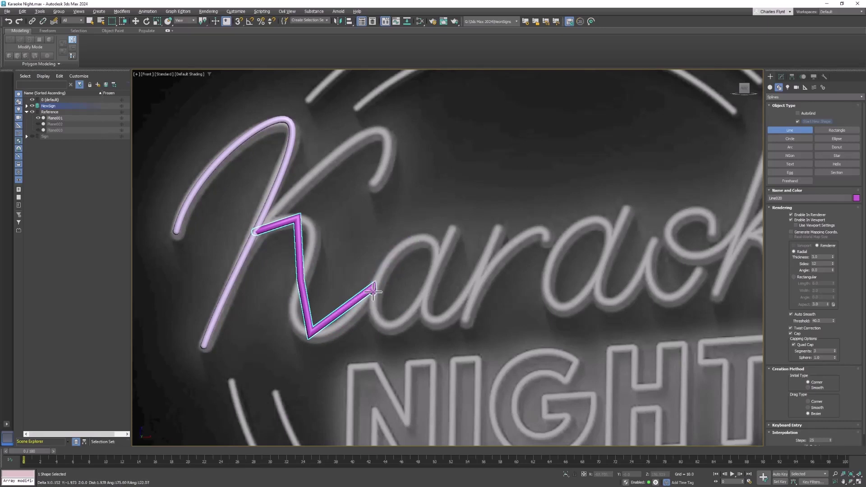
# - Continue the spline with corner points around the first a's bowl and end it back at the bowl's near side
pyautogui.click(422, 231)
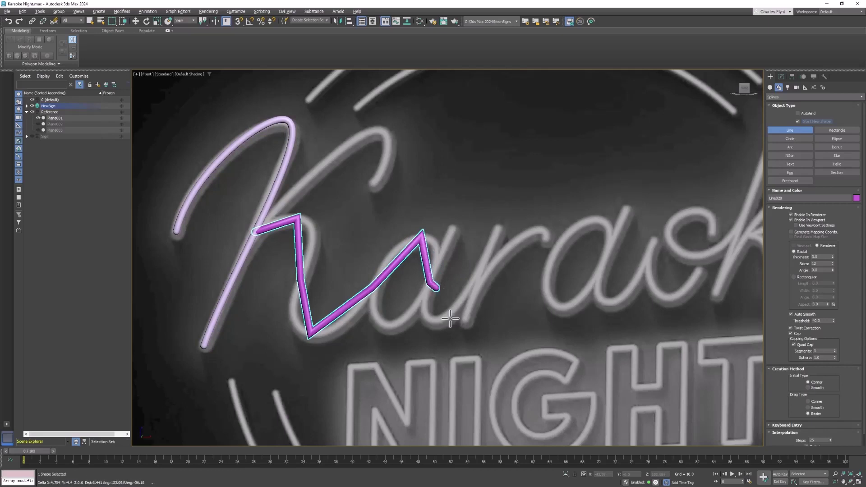
pyautogui.click(433, 283)
pyautogui.click(388, 331)
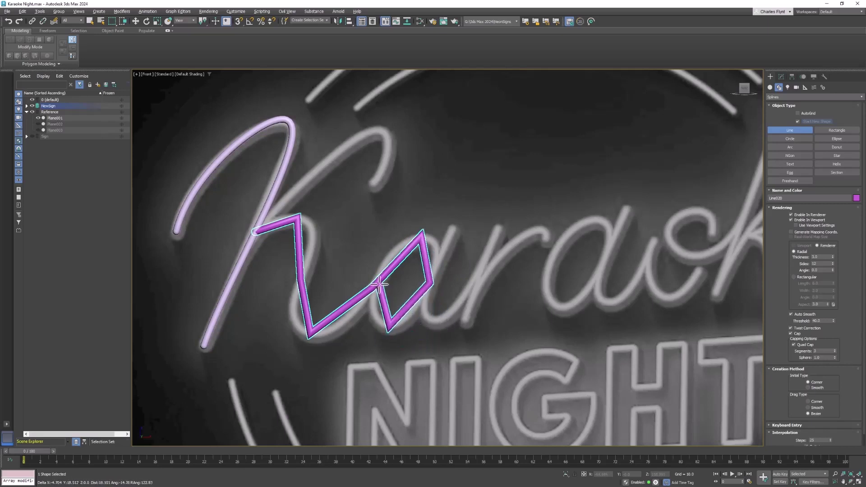
pyautogui.click(377, 281)
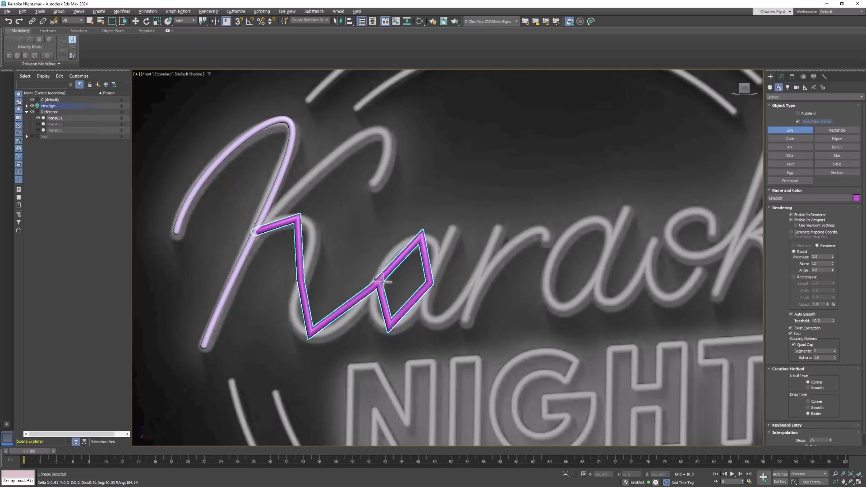
pyautogui.rightClick(449, 192)
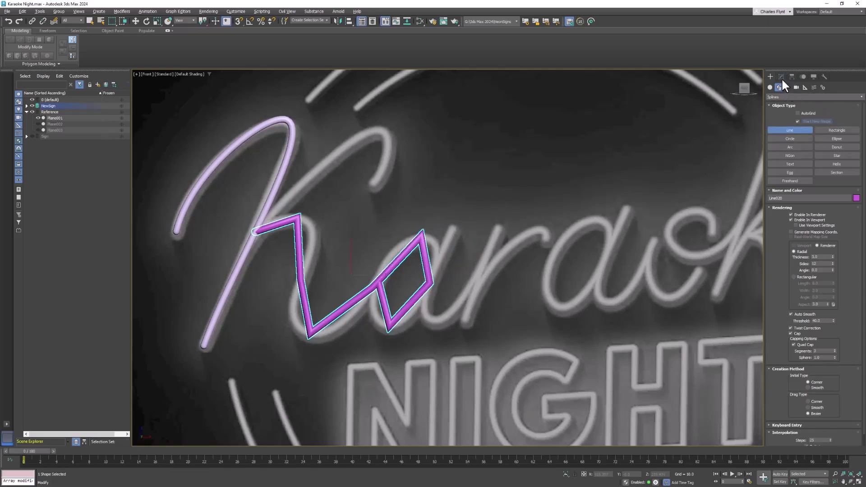
# - Enter the new line's Vertex level and convert all of its vertices to Bezier
pyautogui.click(781, 76)
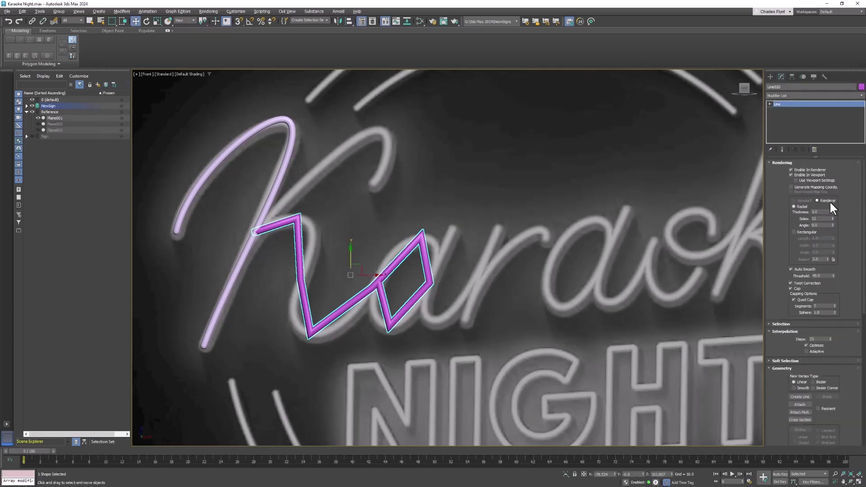
pyautogui.click(770, 104)
pyautogui.click(780, 109)
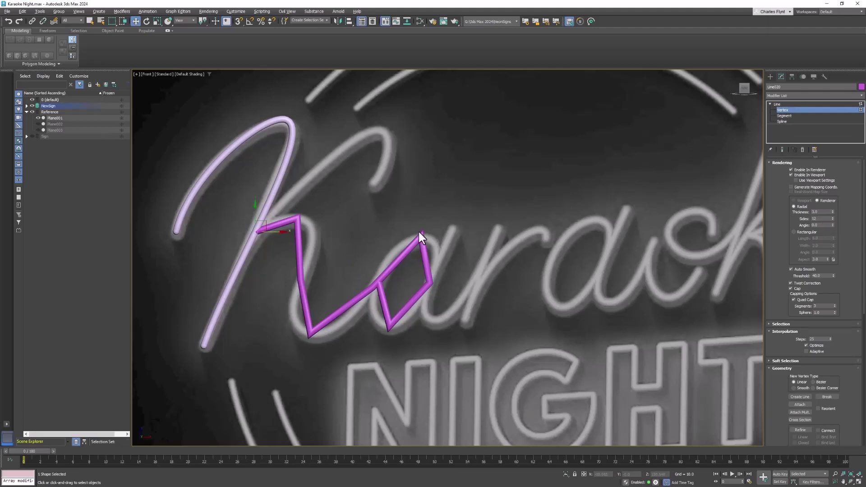
pyautogui.rightClick(400, 207)
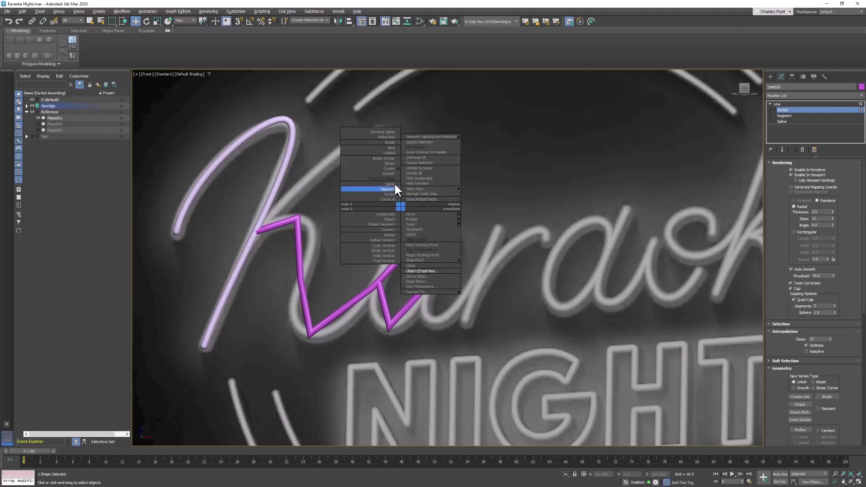
pyautogui.click(389, 163)
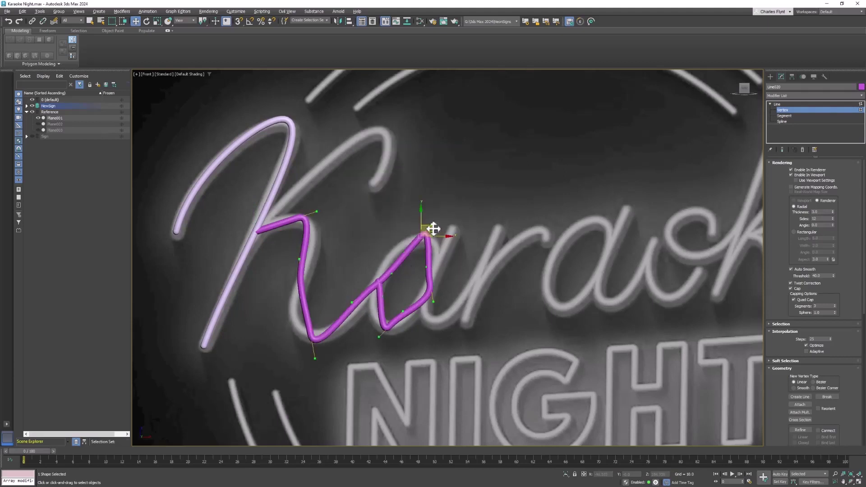
# - Adjust the Bezier handles of the top and bottom vertices of the first a's bowl to round its curves
pyautogui.moveTo(431, 226)
pyautogui.mouseDown()
pyautogui.moveTo(437, 234)
pyautogui.moveTo(427, 237)
pyautogui.mouseUp()
pyautogui.click(390, 326)
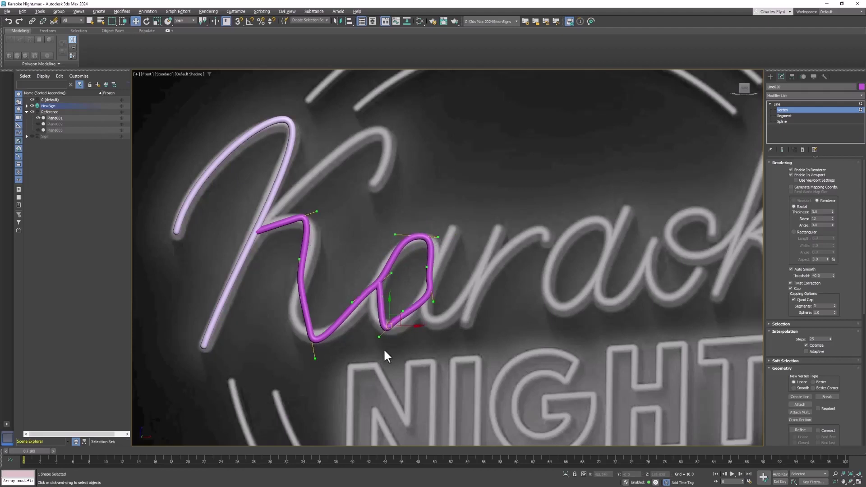
pyautogui.moveTo(404, 328); pyautogui.dragTo(396, 315)
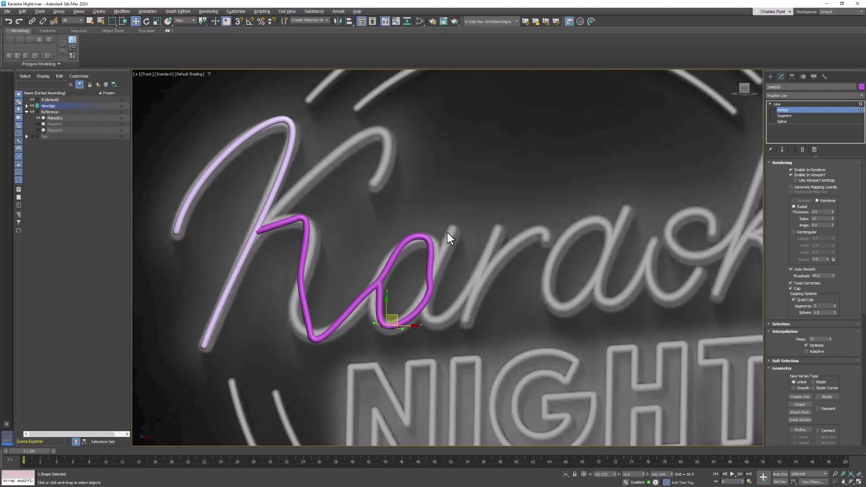
# - Turn off Enable In Viewport for the line and refine the side and top vertices' handles around the first a's bowl
pyautogui.click(789, 174)
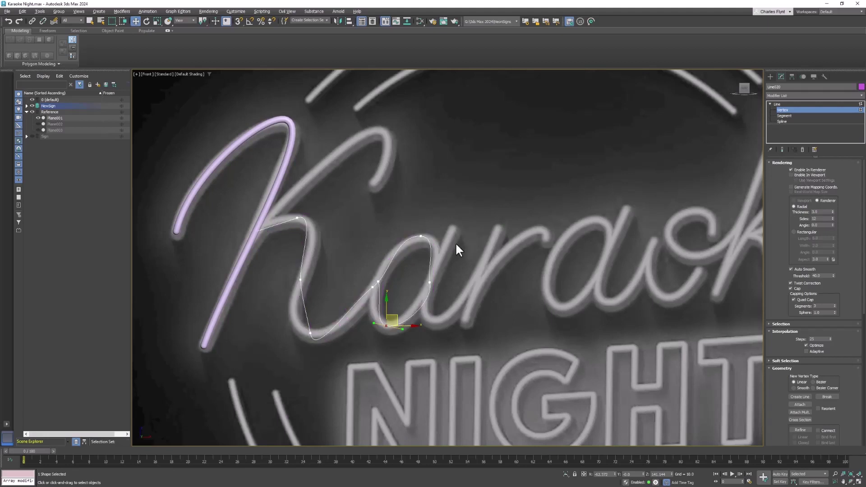
pyautogui.moveTo(454, 297); pyautogui.dragTo(422, 301)
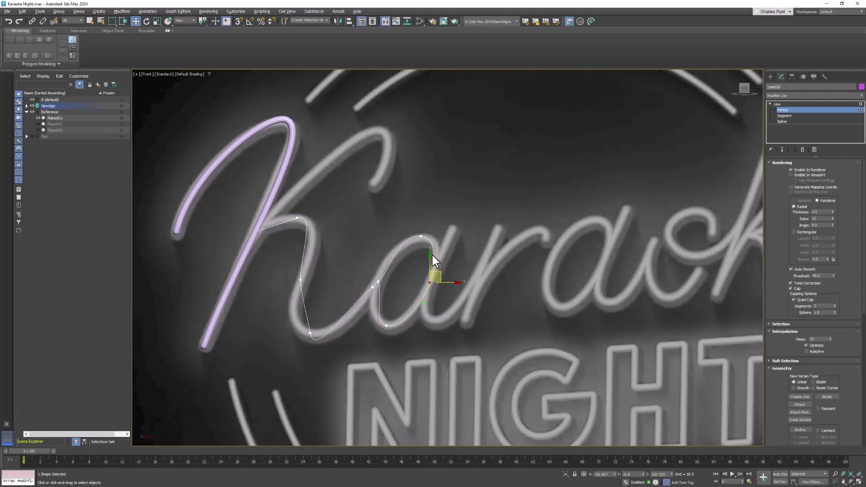
pyautogui.click(379, 282)
pyautogui.click(373, 288)
pyautogui.moveTo(392, 273); pyautogui.dragTo(386, 268)
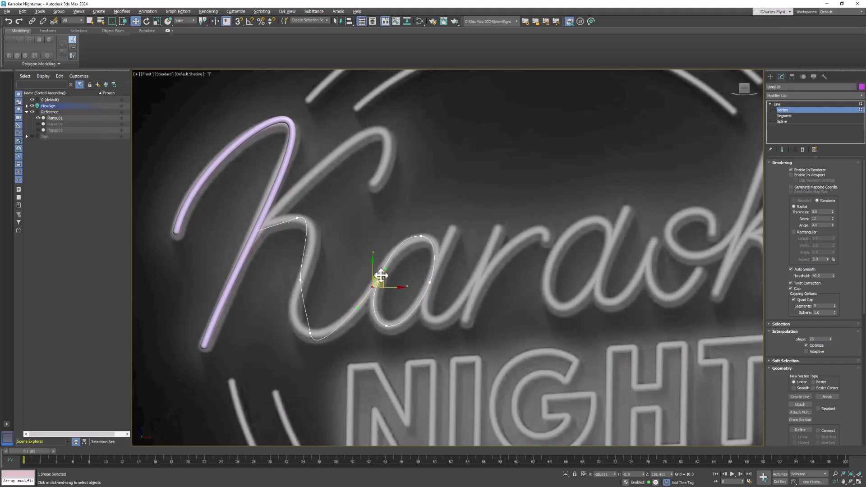
pyautogui.click(420, 234)
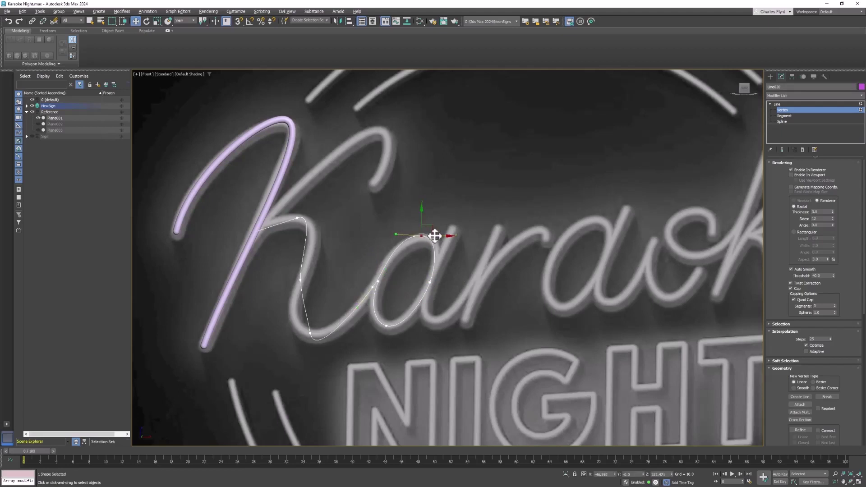
pyautogui.moveTo(435, 235); pyautogui.dragTo(438, 235)
# - Adjust the Bezier handles of the bottom and middle vertices of the K's leg to follow the reference curve
pyautogui.click(310, 334)
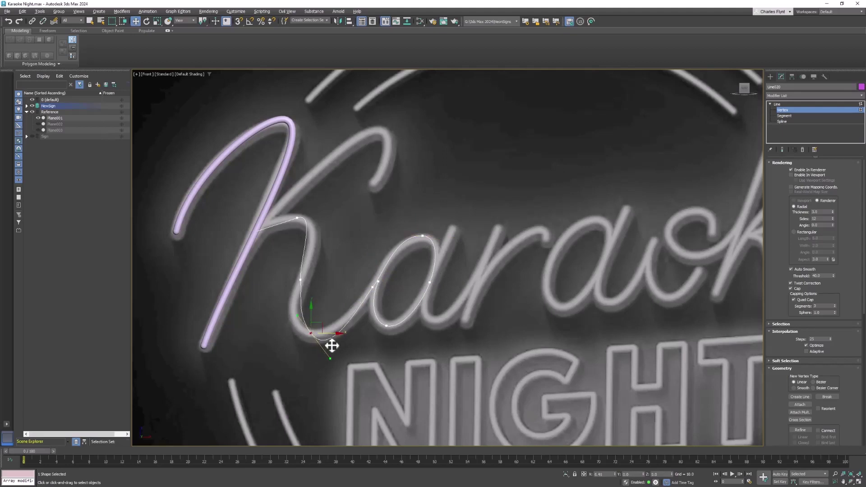
pyautogui.moveTo(317, 325); pyautogui.dragTo(341, 338)
pyautogui.click(301, 280)
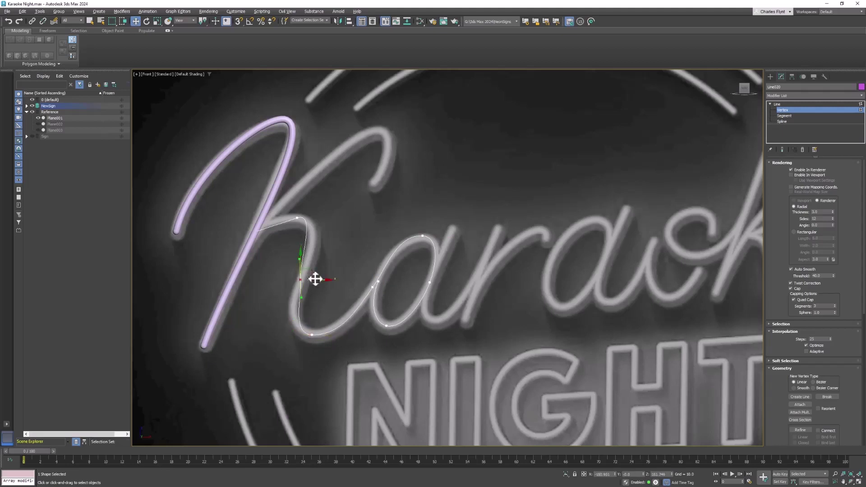
pyautogui.moveTo(301, 299)
pyautogui.mouseDown()
pyautogui.moveTo(299, 283)
pyautogui.moveTo(289, 297)
pyautogui.mouseUp()
pyautogui.click(310, 272)
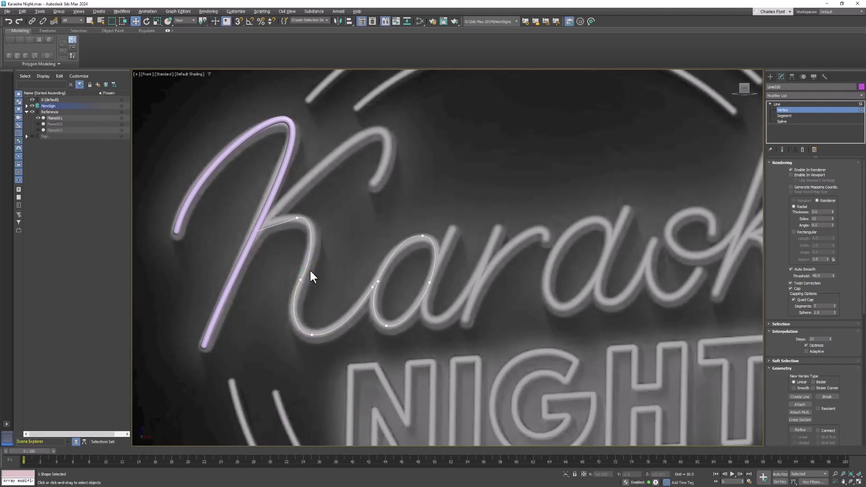
# - Refine the K leg's upper vertices up to where it meets the stem, and turn Enable In Viewport back on
pyautogui.click(301, 279)
pyautogui.click(297, 218)
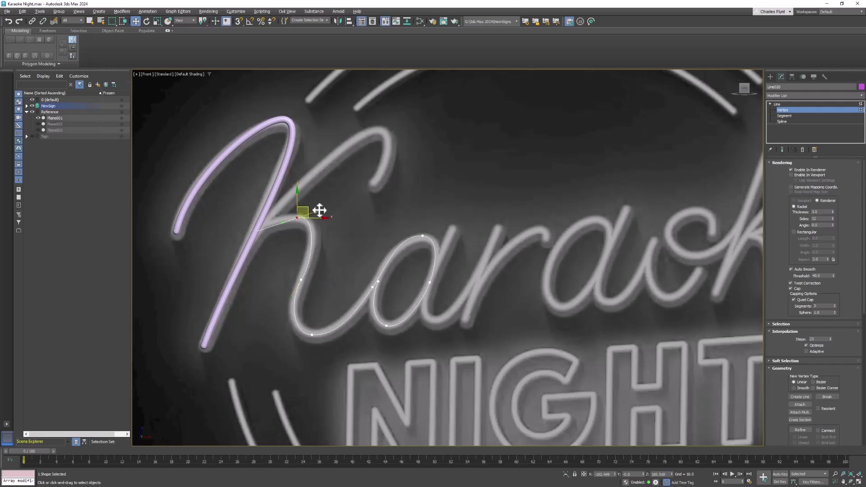
pyautogui.click(257, 231)
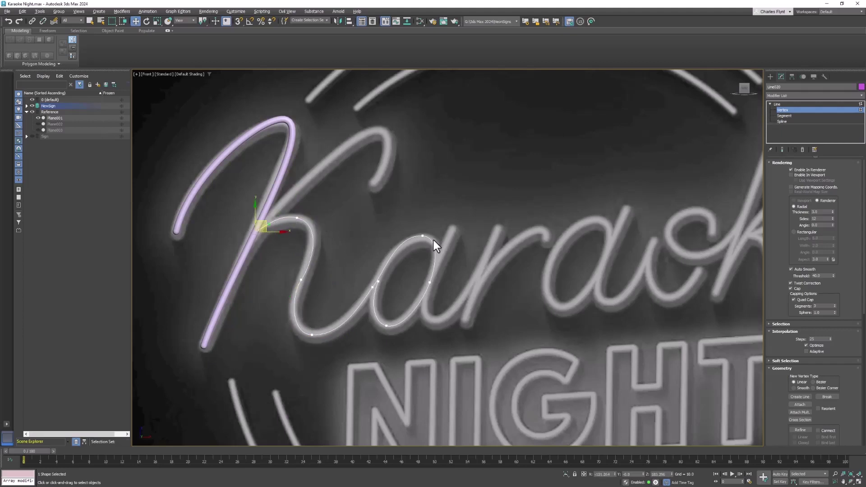
pyautogui.click(791, 175)
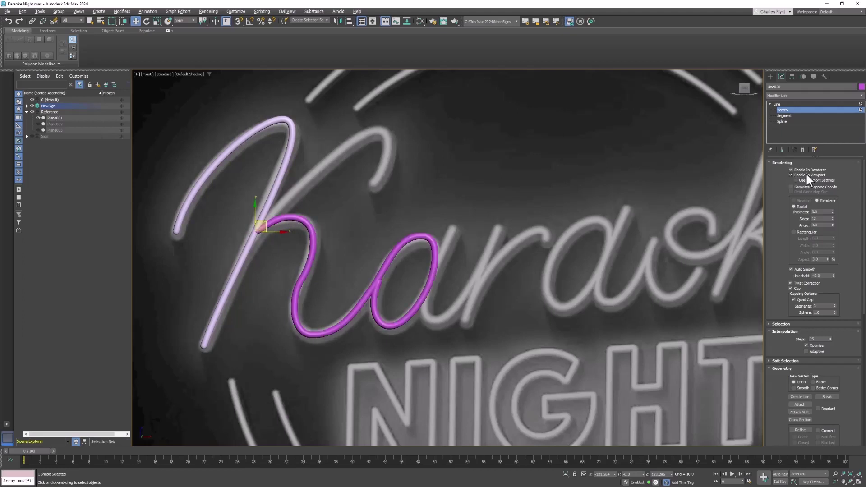
# - Adjust the Bezier handle of the spline's end vertex where the first a's bowl meets the connecting stroke
pyautogui.moveTo(456, 309); pyautogui.dragTo(412, 324, button='middle')
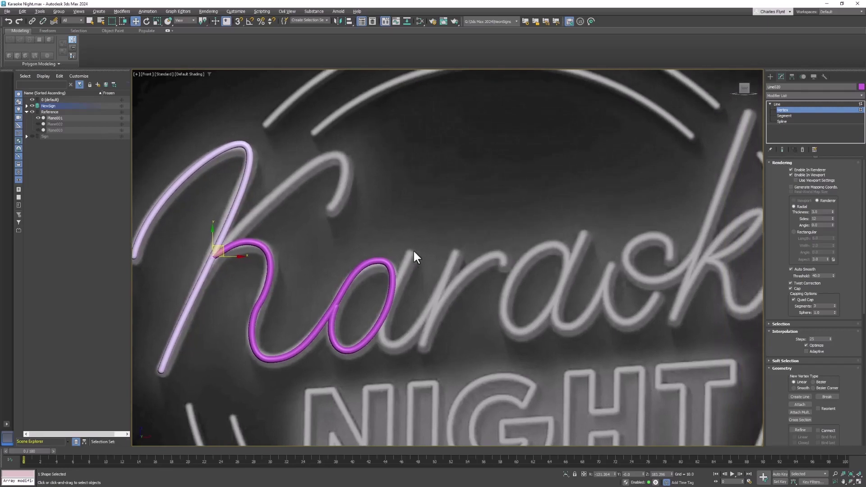
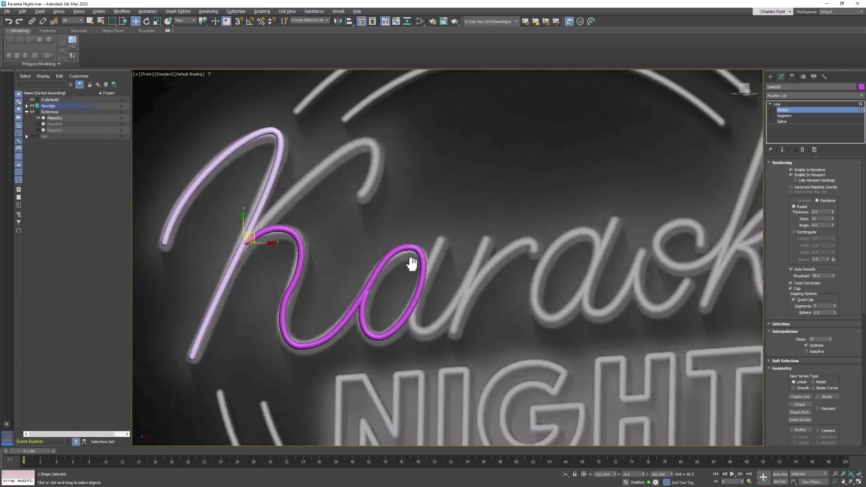
pyautogui.scroll(2, 380, 283)
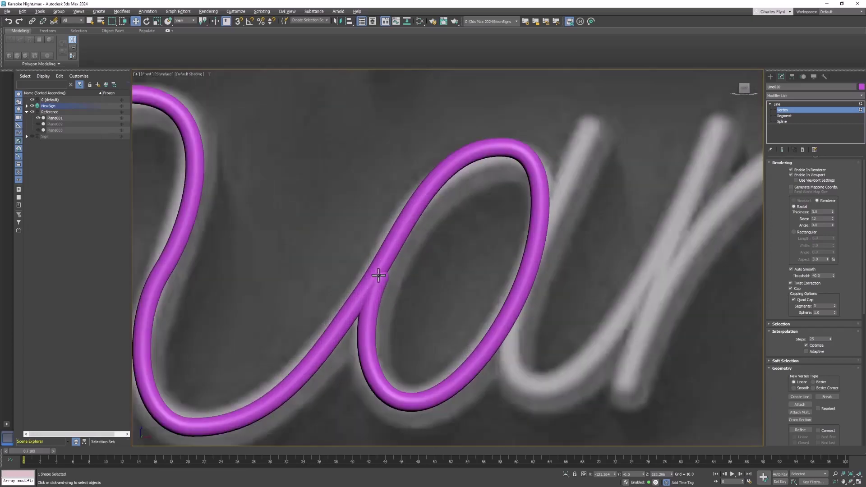
pyautogui.moveTo(406, 296); pyautogui.dragTo(388, 277)
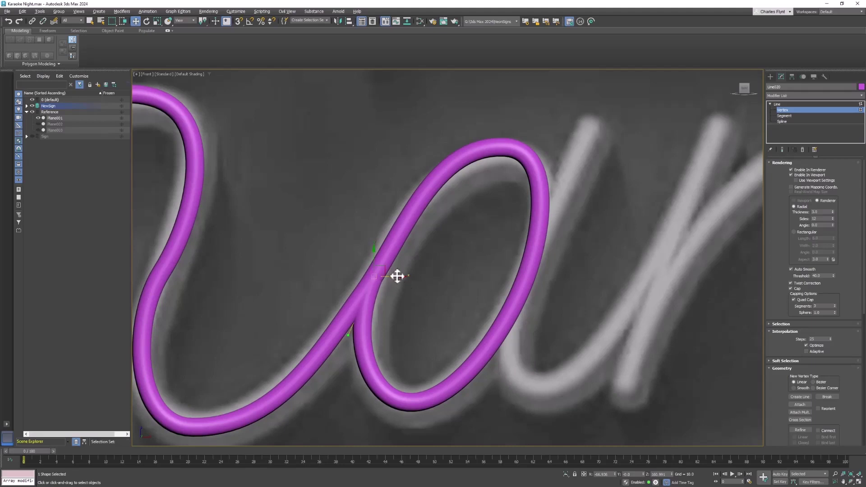
pyautogui.scroll(-5, 408, 270)
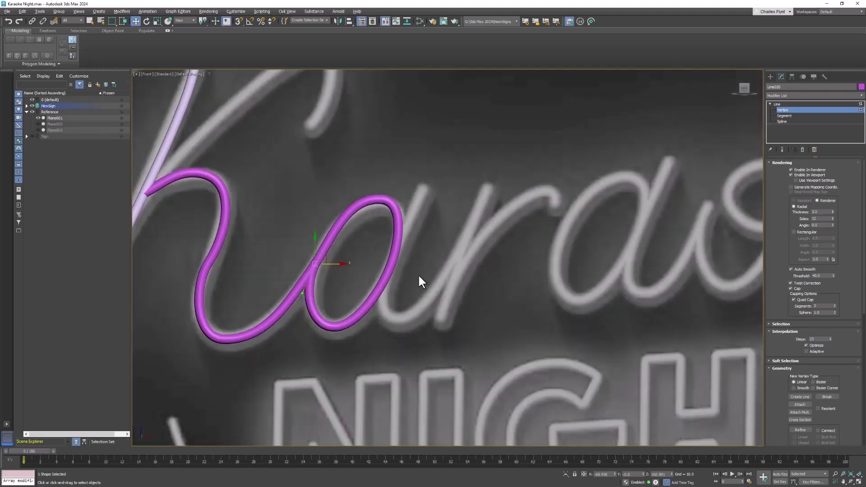
# - Start a new line on the N of NIGHT and place corner points along its top edges and upper notch
pyautogui.moveTo(464, 300); pyautogui.dragTo(493, 170, button='middle')
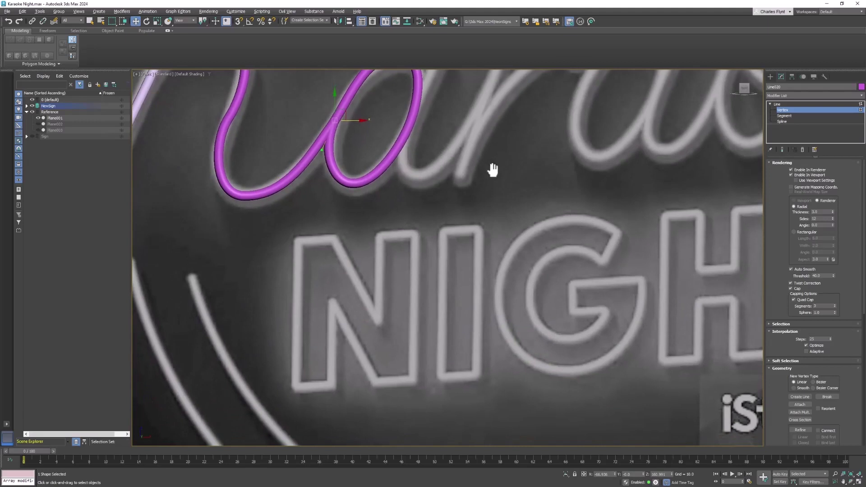
pyautogui.click(783, 96)
pyautogui.click(784, 95)
pyautogui.click(777, 104)
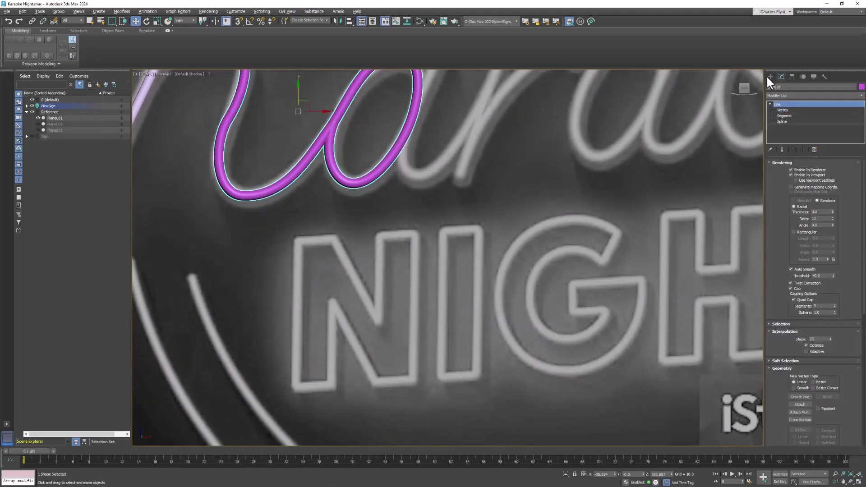
pyautogui.click(770, 77)
pyautogui.click(789, 130)
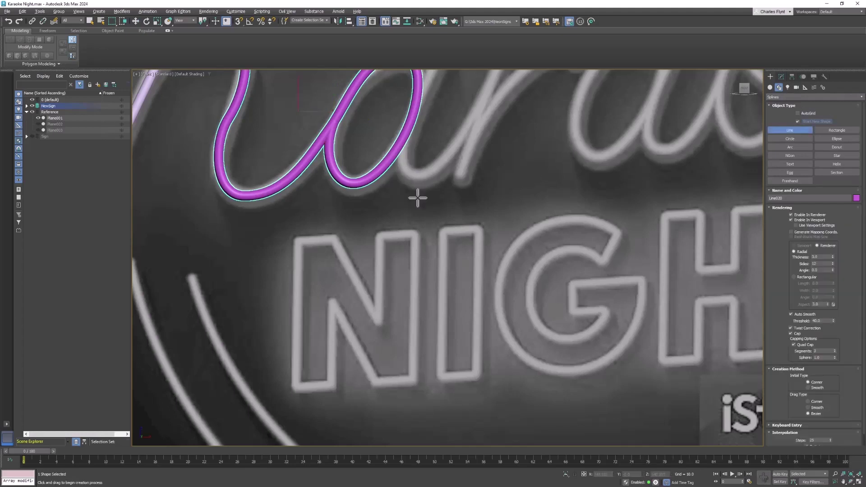
pyautogui.click(295, 239)
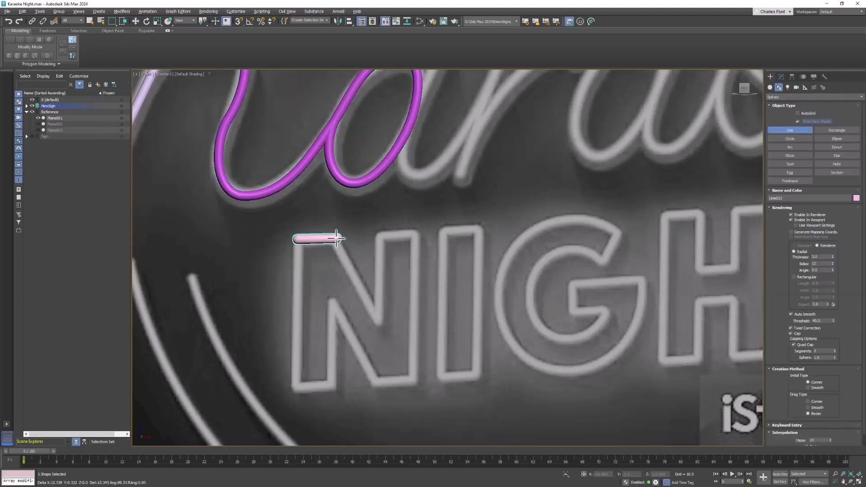
pyautogui.click(336, 236)
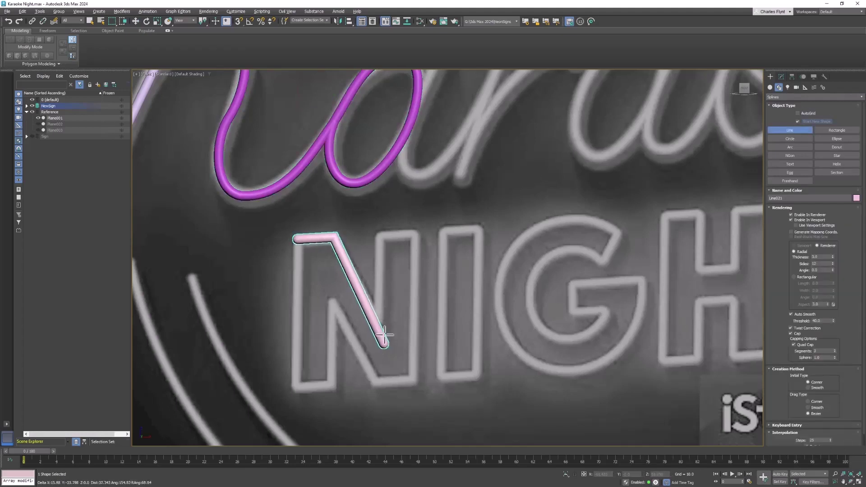
pyautogui.click(382, 336)
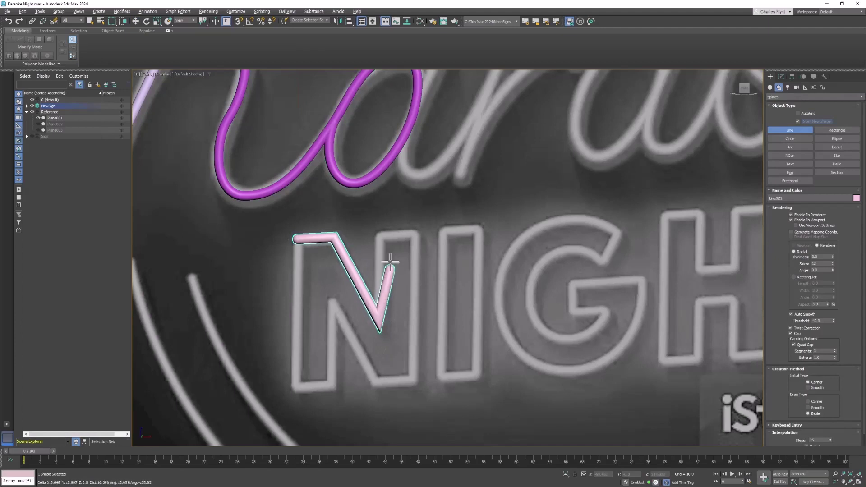
pyautogui.click(380, 232)
pyautogui.click(415, 233)
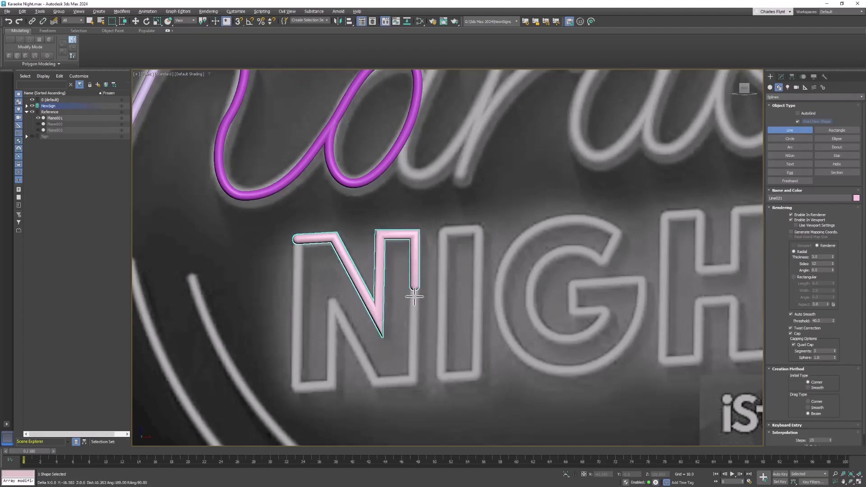
# - Continue the N outline with corner points around its base and lower notch, and close the spline at the starting point
pyautogui.click(414, 381)
pyautogui.click(374, 383)
pyautogui.click(325, 280)
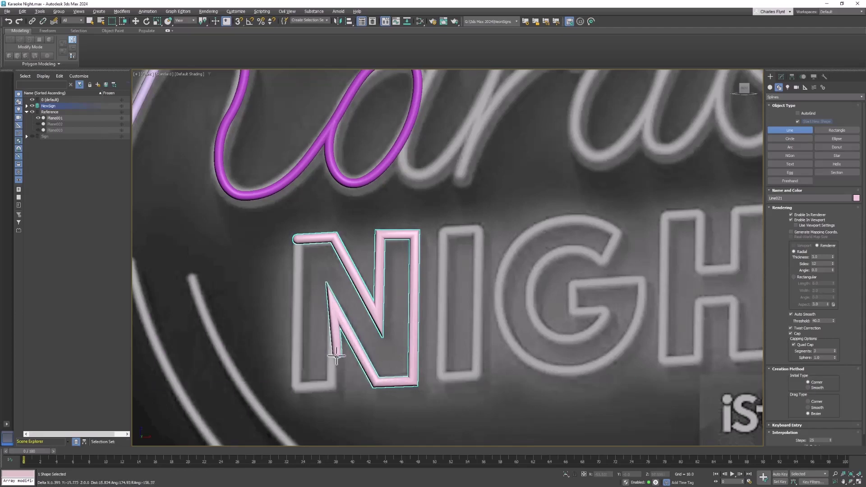
pyautogui.click(332, 383)
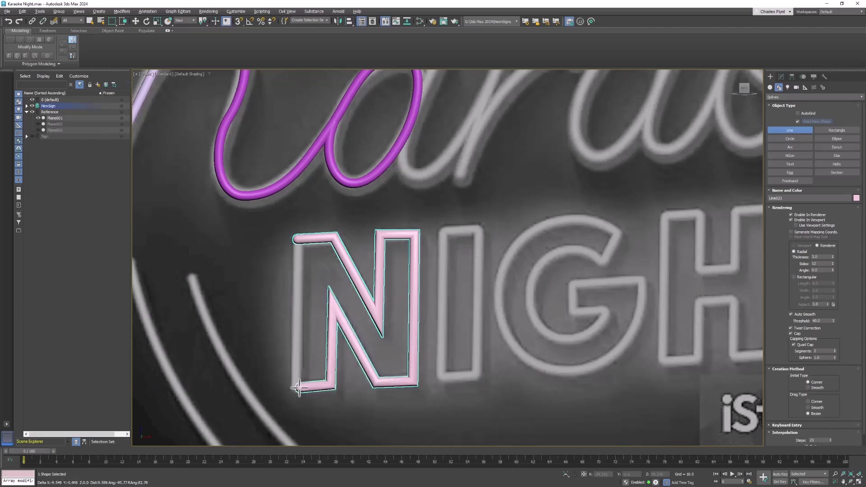
pyautogui.click(294, 387)
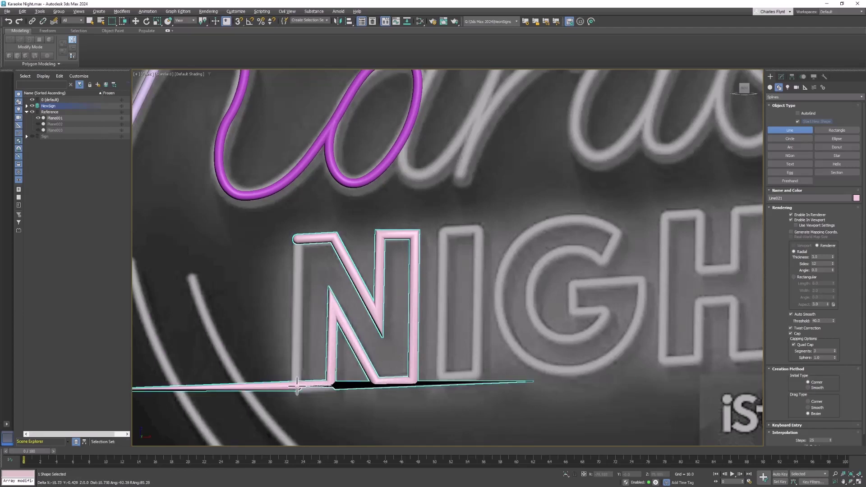
pyautogui.click(298, 239)
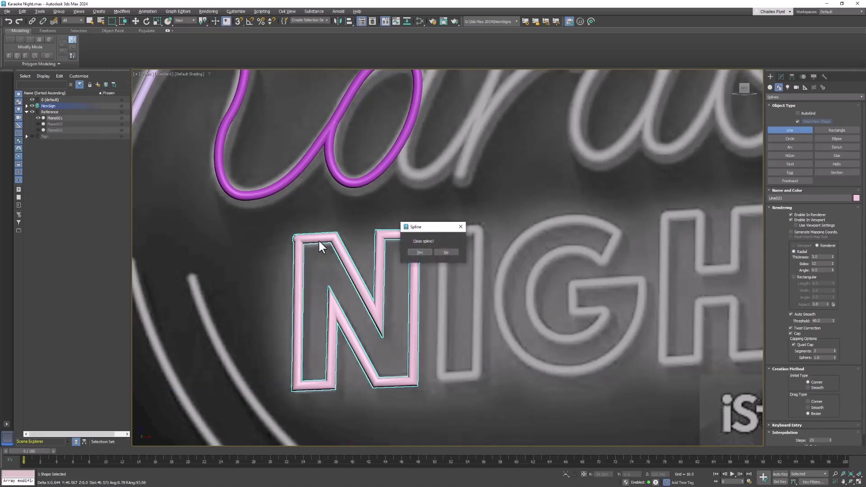
pyautogui.click(420, 252)
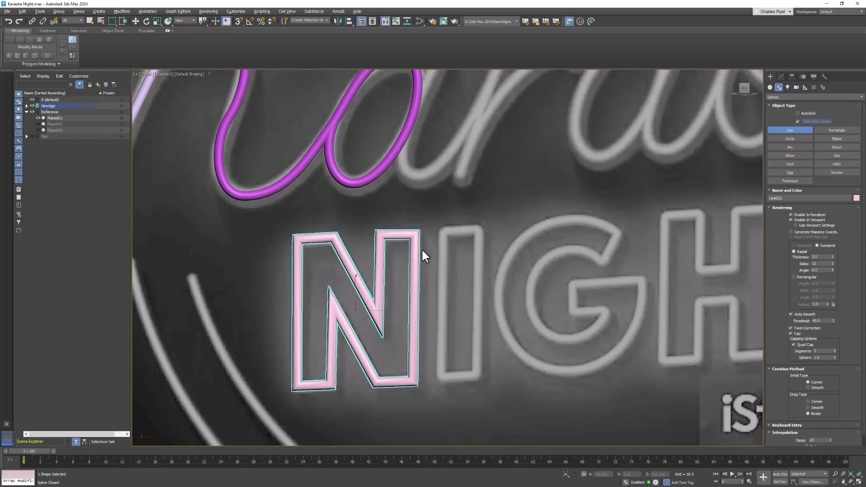
# - Enter the N line's Vertex level and round all of its corners with a Fillet of 5
pyautogui.click(780, 76)
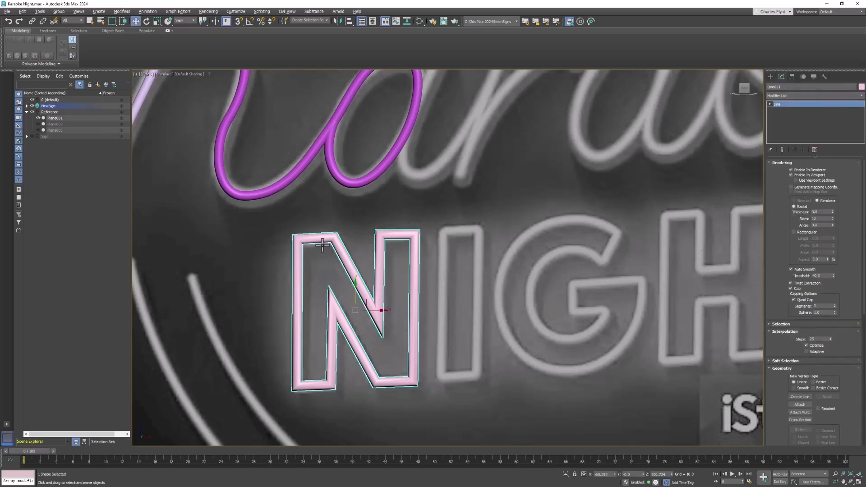
pyautogui.click(769, 104)
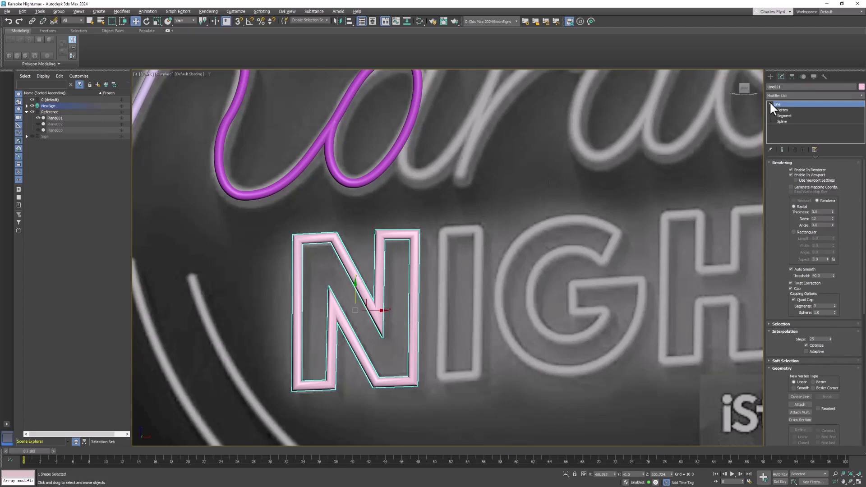
pyautogui.click(781, 109)
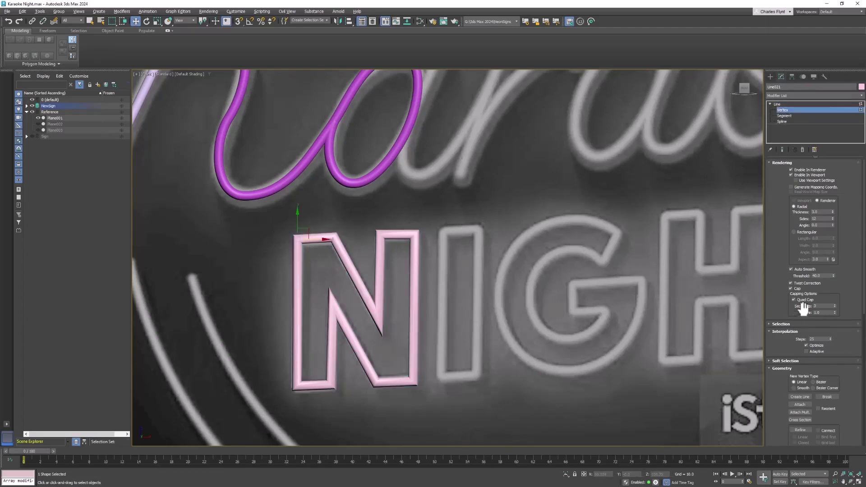
pyautogui.scroll(-5, 848, 352)
pyautogui.scroll(-1, 848, 361)
pyautogui.click(831, 362)
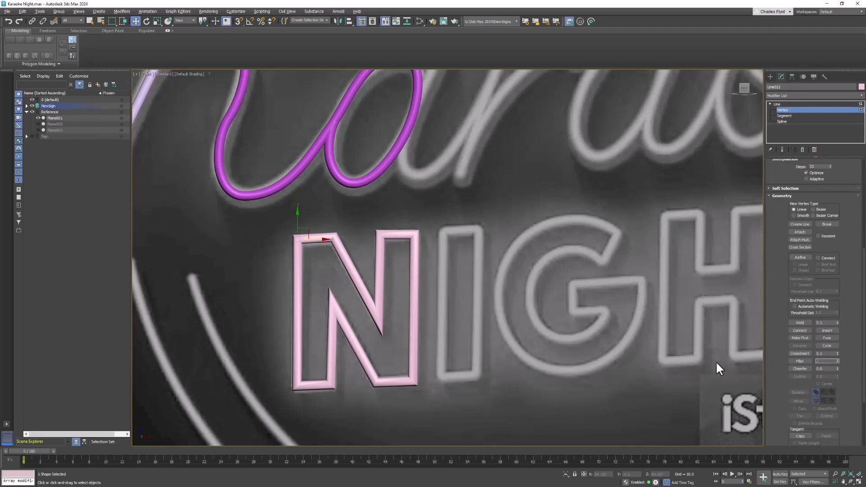
pyautogui.write('5')
pyautogui.press('Return')
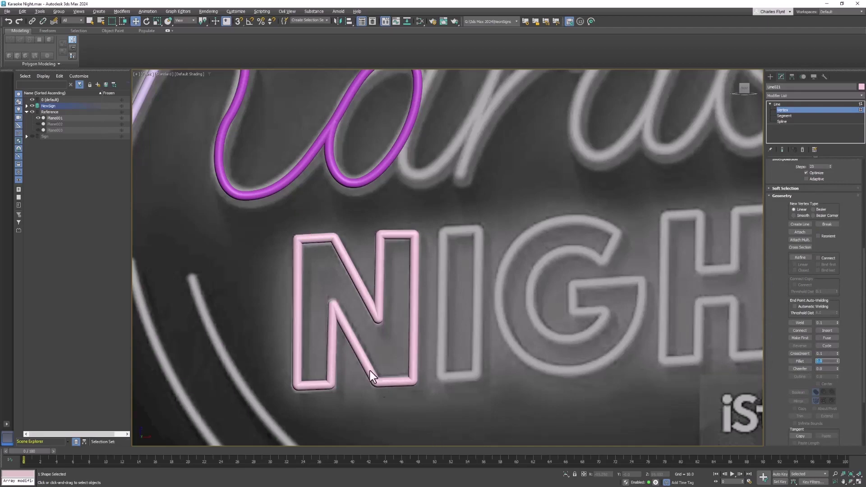
# - Draw an End-End-Middle arc with a radius of about 141 over the reference's outer arc above the word Karaoke
pyautogui.scroll(-2, 446, 339)
pyautogui.moveTo(572, 159); pyautogui.dragTo(495, 353, button='middle')
pyautogui.scroll(2, 460, 305)
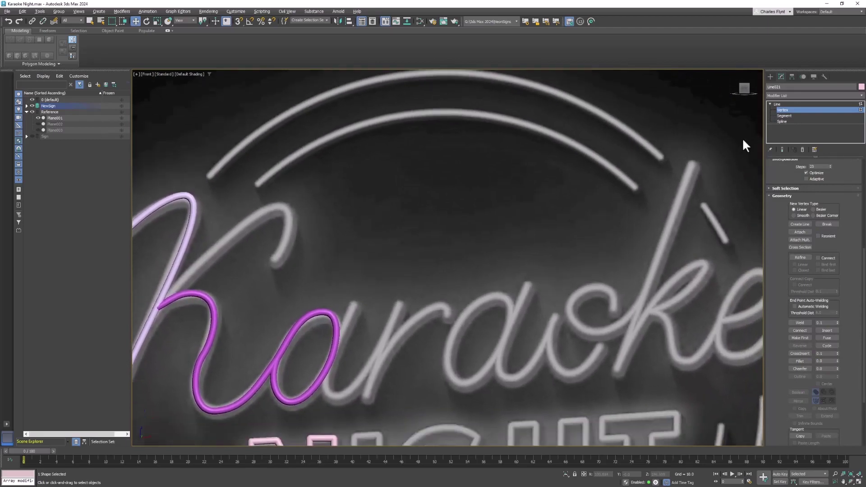
pyautogui.click(769, 76)
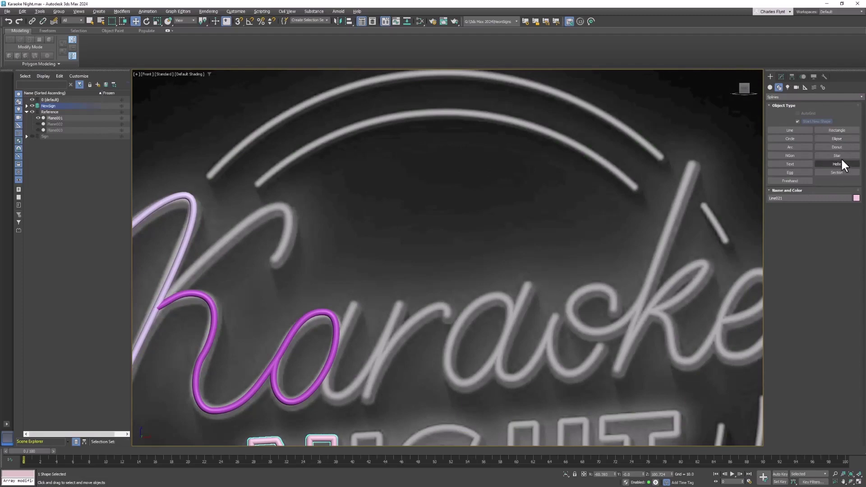
pyautogui.click(788, 147)
pyautogui.moveTo(584, 185); pyautogui.dragTo(586, 214, button='middle')
pyautogui.scroll(-2, 578, 228)
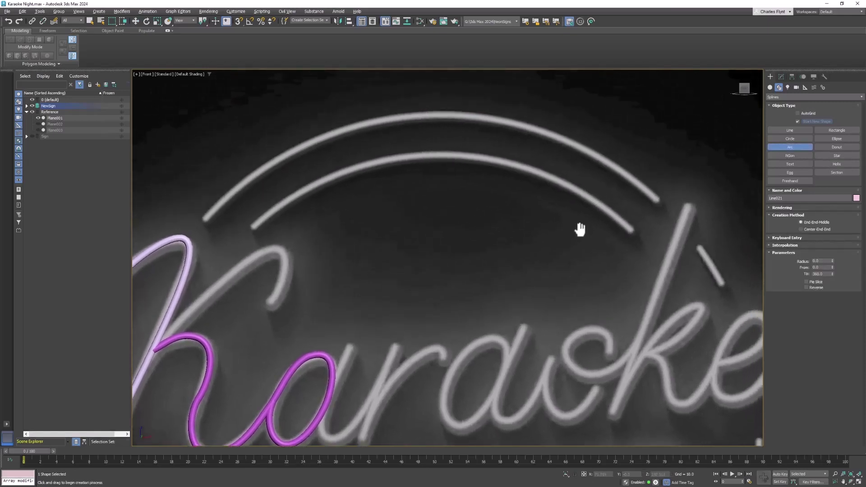
pyautogui.scroll(-2, 478, 210)
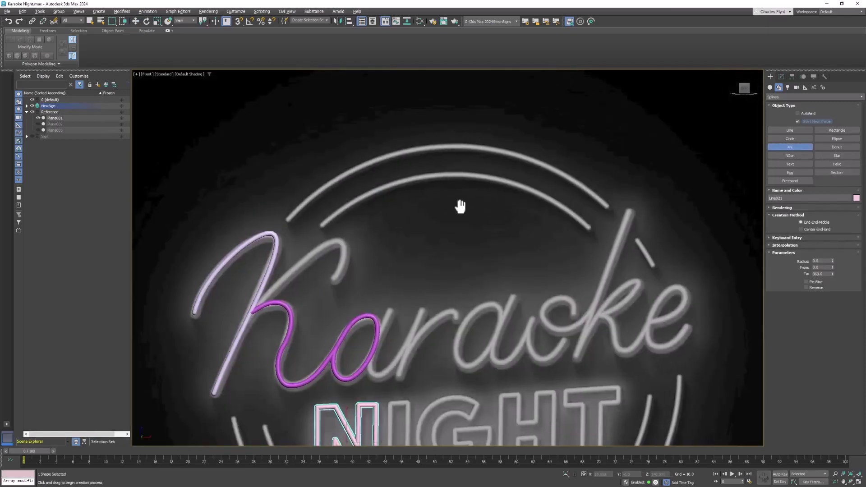
pyautogui.moveTo(316, 221); pyautogui.dragTo(306, 219, button='middle')
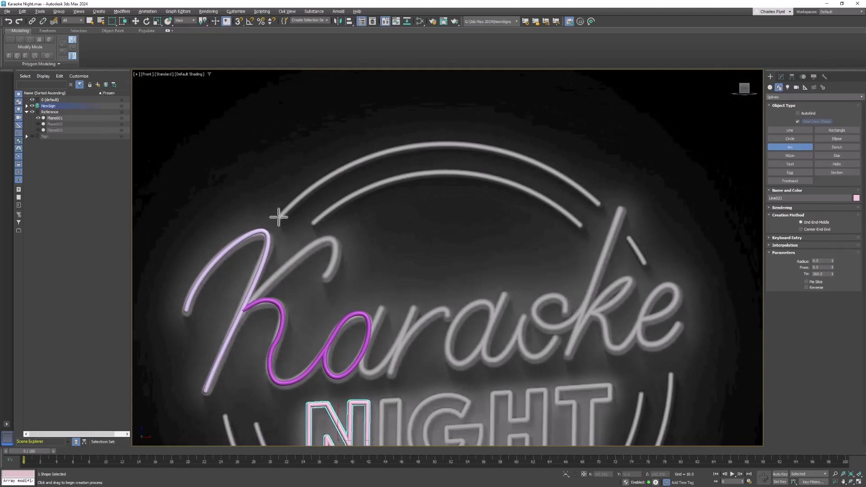
pyautogui.moveTo(279, 217); pyautogui.dragTo(596, 199)
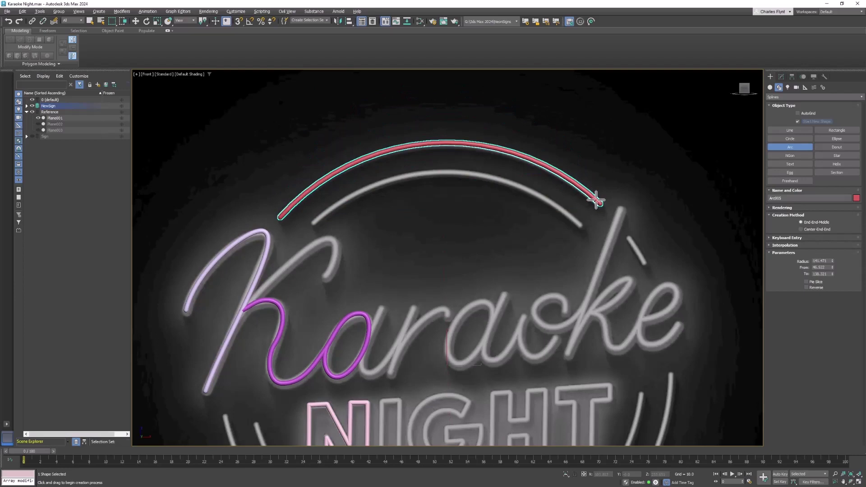
pyautogui.press('w')
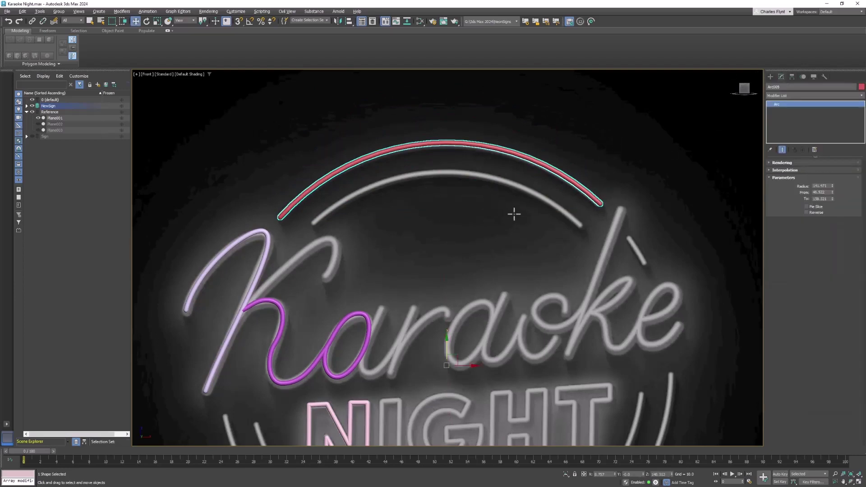
# - Select the purple Karaoke letter line and collapse its Geometry rollout after reviewing its editing parameters
pyautogui.moveTo(513, 214); pyautogui.dragTo(512, 183, button='middle')
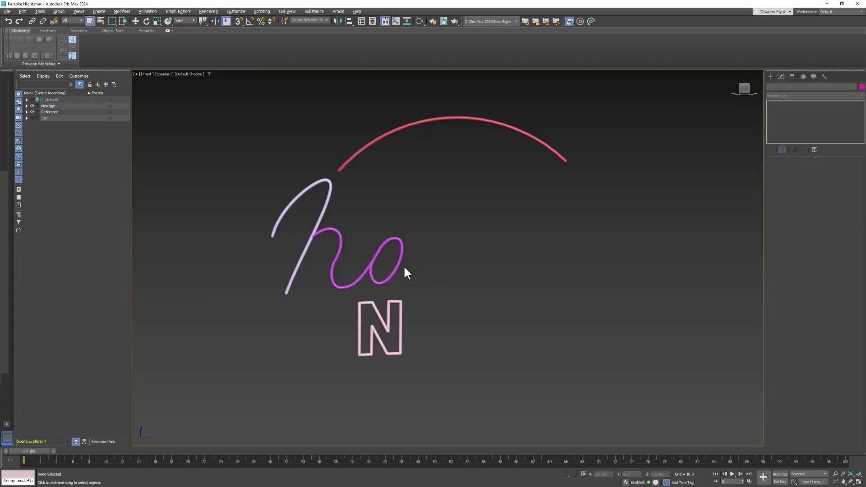
pyautogui.click(403, 265)
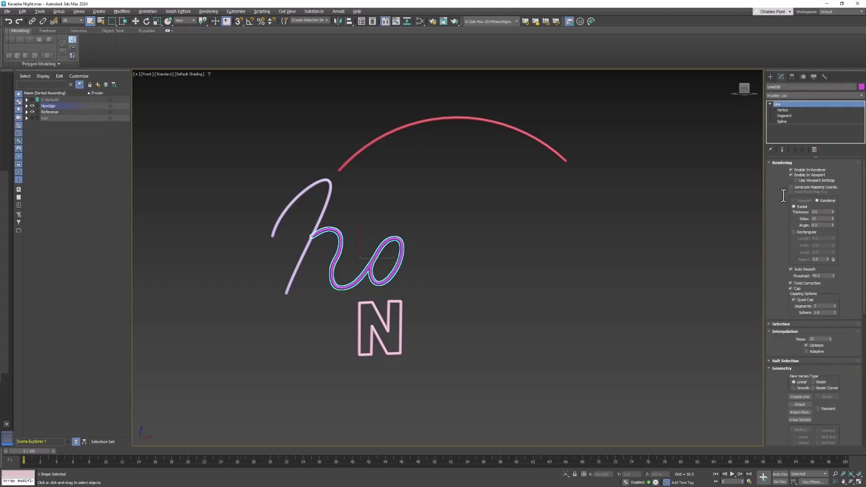
pyautogui.scroll(-6, 784, 261)
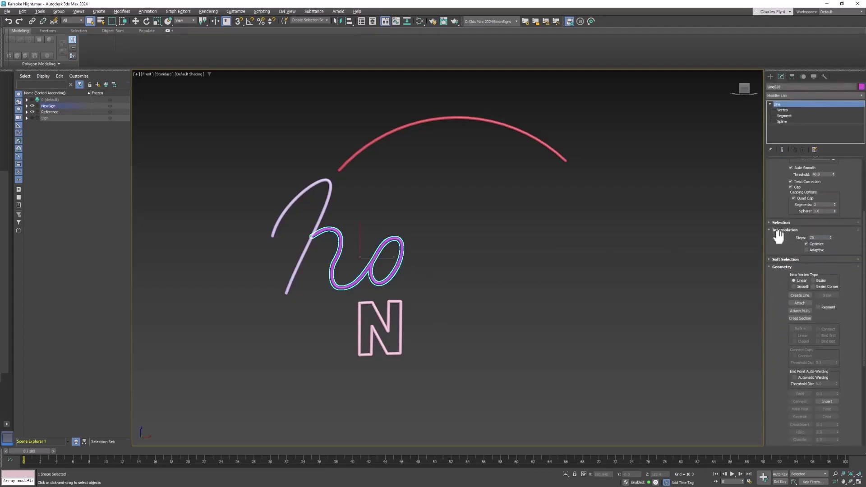
pyautogui.scroll(-6, 784, 261)
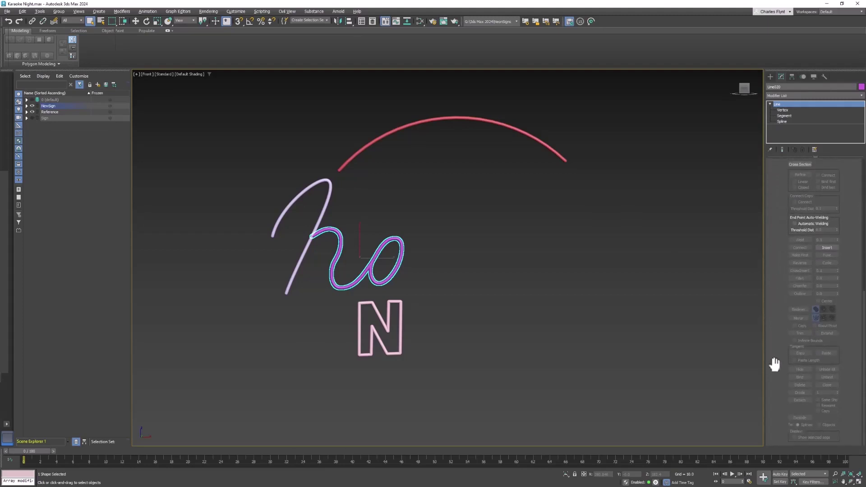
pyautogui.scroll(2, 780, 334)
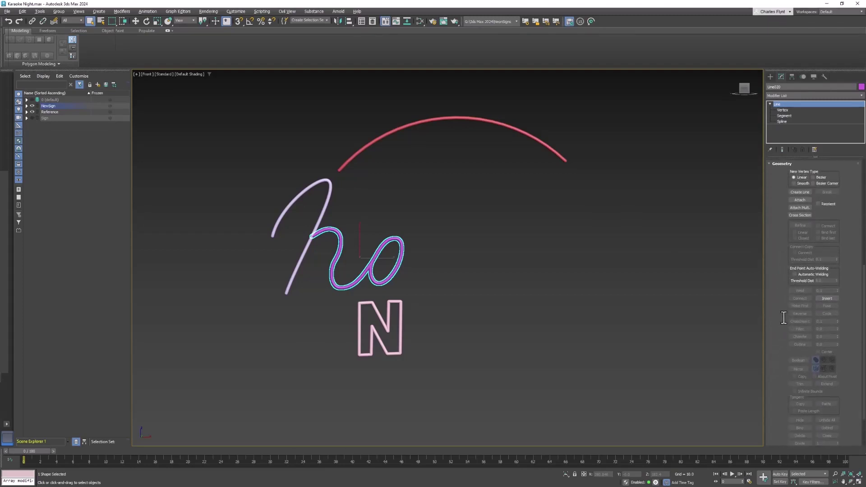
pyautogui.scroll(4, 780, 309)
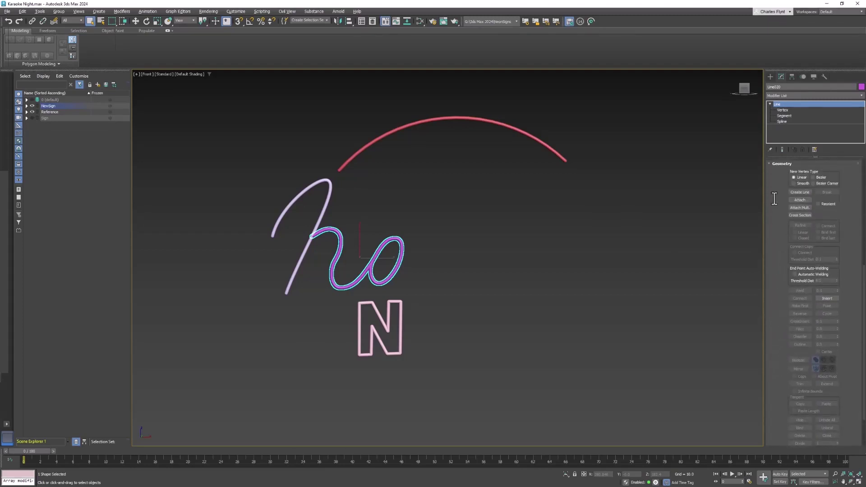
pyautogui.click(770, 163)
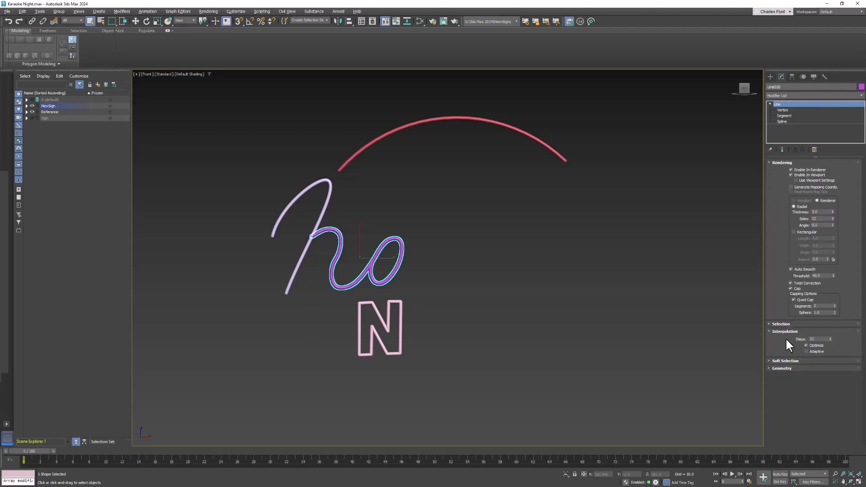
# - Set the purple line's Interpolation Steps to 6 and inspect the curve's smoothness up close
pyautogui.doubleClick(811, 339)
pyautogui.write('6')
pyautogui.press('Return')
pyautogui.scroll(5, 340, 256)
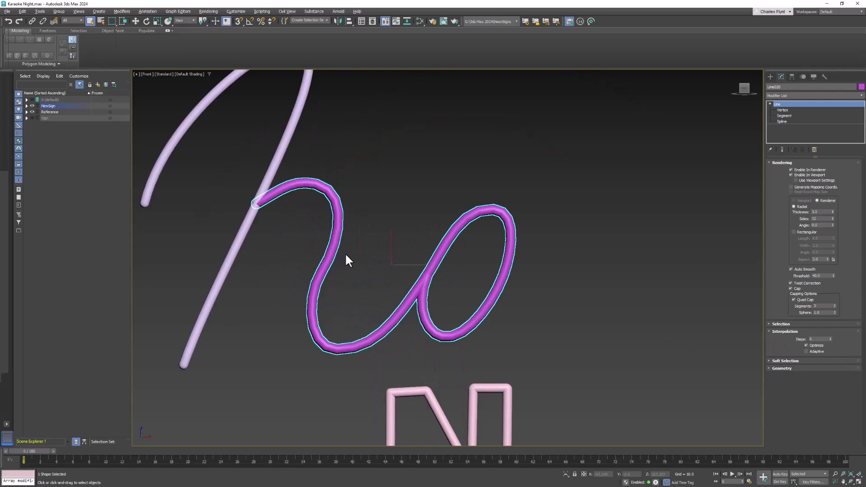
pyautogui.scroll(2, 313, 186)
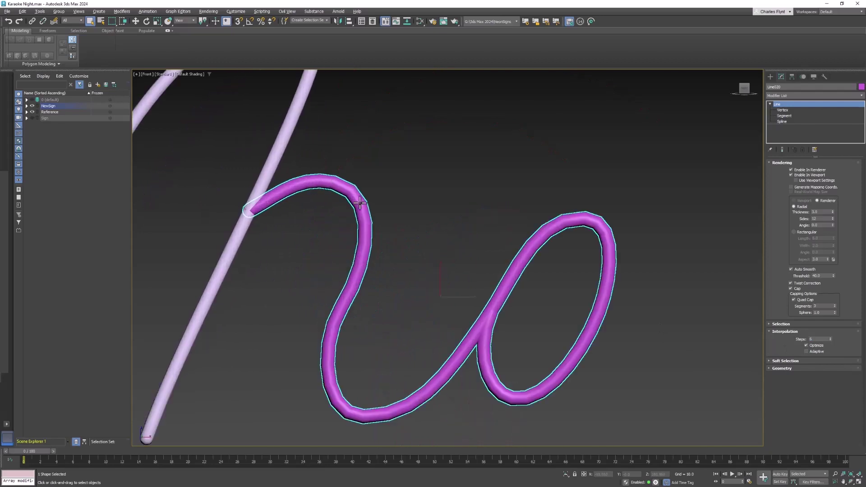
# - Try Interpolation Steps of 3 on the purple line and return the value to 25
pyautogui.doubleClick(819, 338)
pyautogui.write('3')
pyautogui.press('Return')
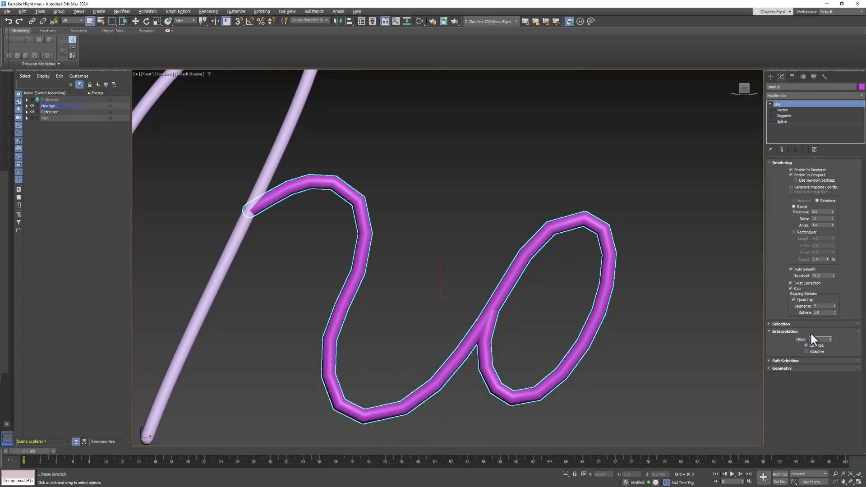
pyautogui.press('Return')
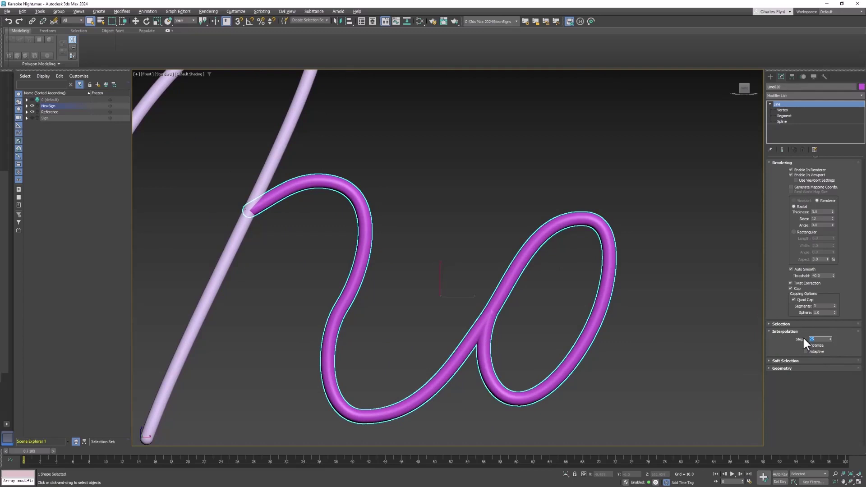
pyautogui.scroll(-5, 559, 303)
pyautogui.moveTo(558, 303); pyautogui.dragTo(536, 267, button='middle')
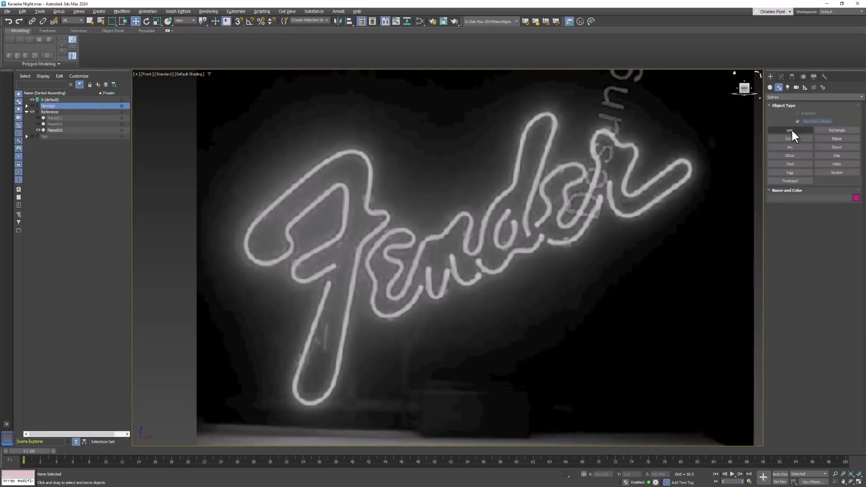
# - Start a line on the Fender F with corner points around the crossbar stroke and up to the inner loop's top corner
pyautogui.click(790, 129)
pyautogui.click(335, 265)
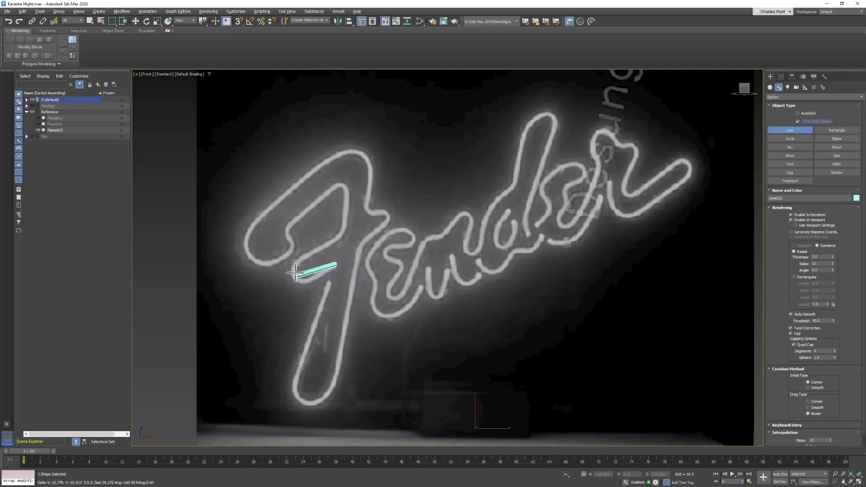
pyautogui.click(307, 279)
pyautogui.click(292, 275)
pyautogui.click(300, 257)
pyautogui.click(344, 234)
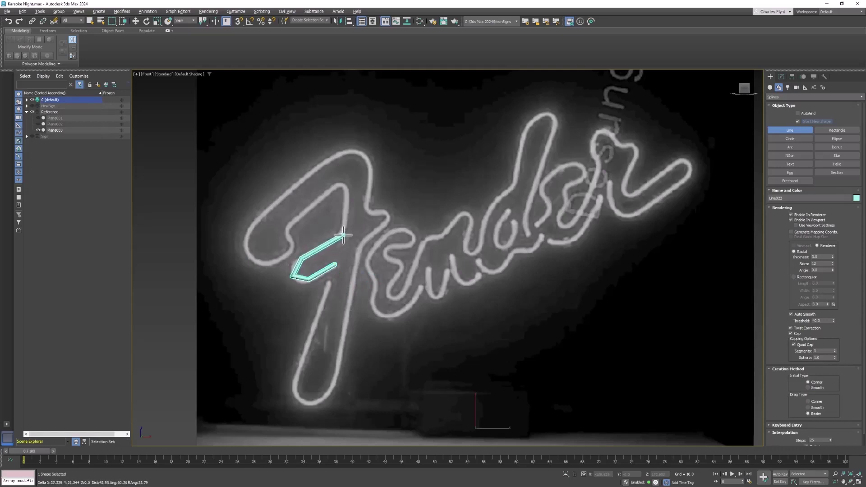
pyautogui.click(343, 183)
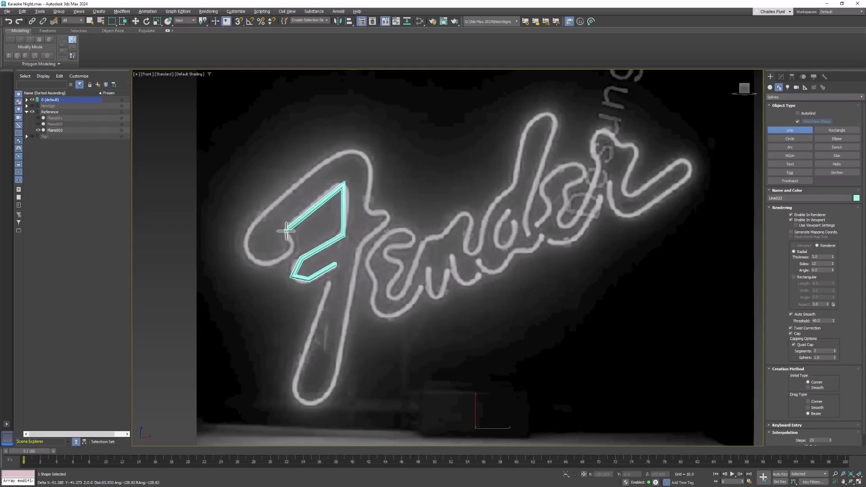
# - Continue the F line with corner points down the inner loop and around the rounded end of the top stroke
pyautogui.click(285, 231)
pyautogui.click(295, 247)
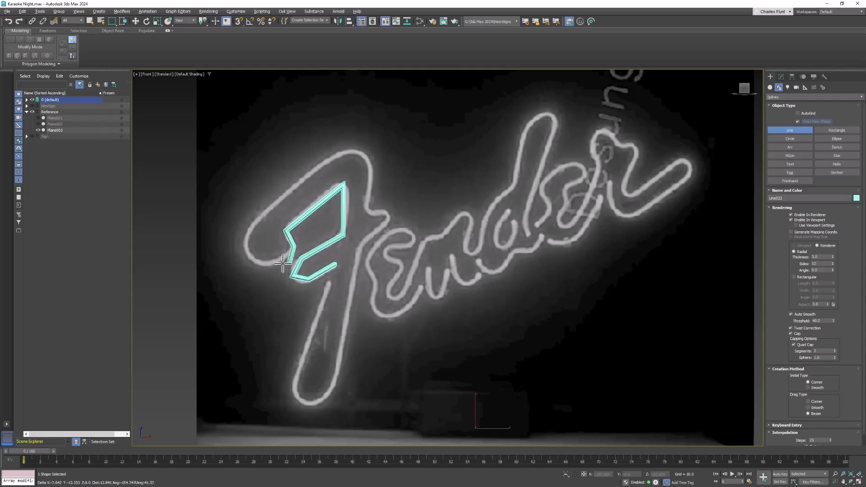
pyautogui.click(276, 261)
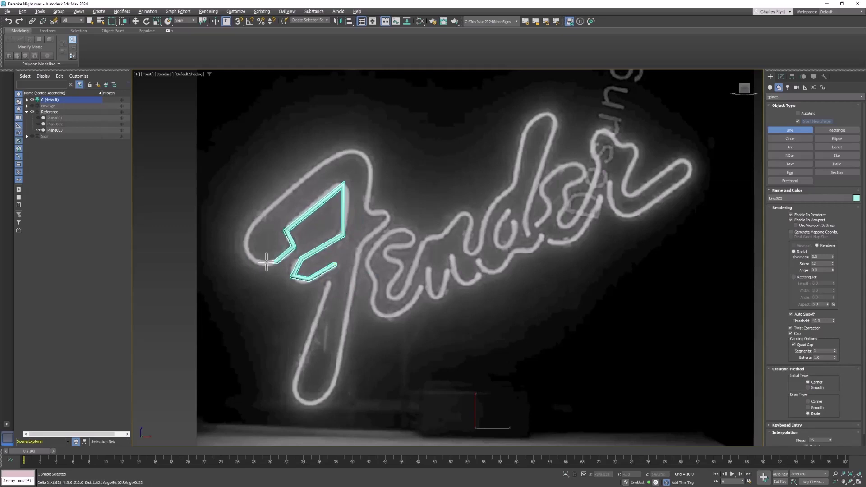
pyautogui.click(247, 257)
pyautogui.click(254, 219)
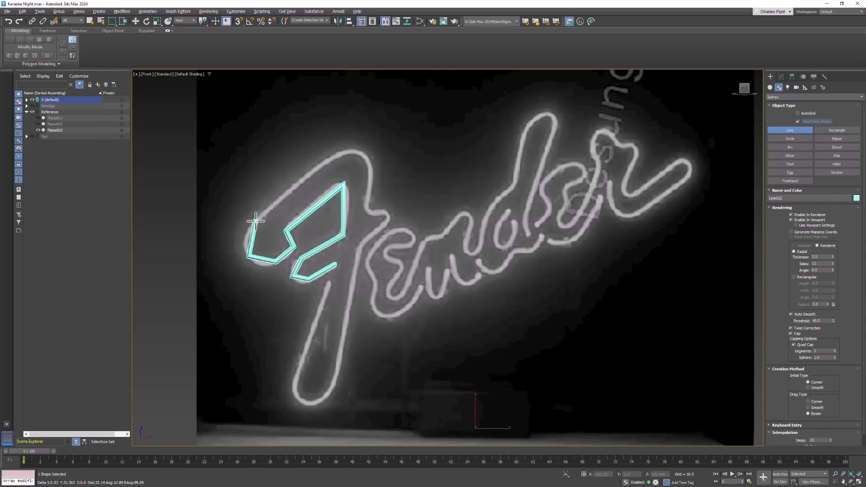
# - Continue the F line with corner points over its top edge, down the right side and around the small notch
pyautogui.click(337, 155)
pyautogui.click(366, 156)
pyautogui.click(366, 208)
pyautogui.click(389, 213)
pyautogui.click(361, 243)
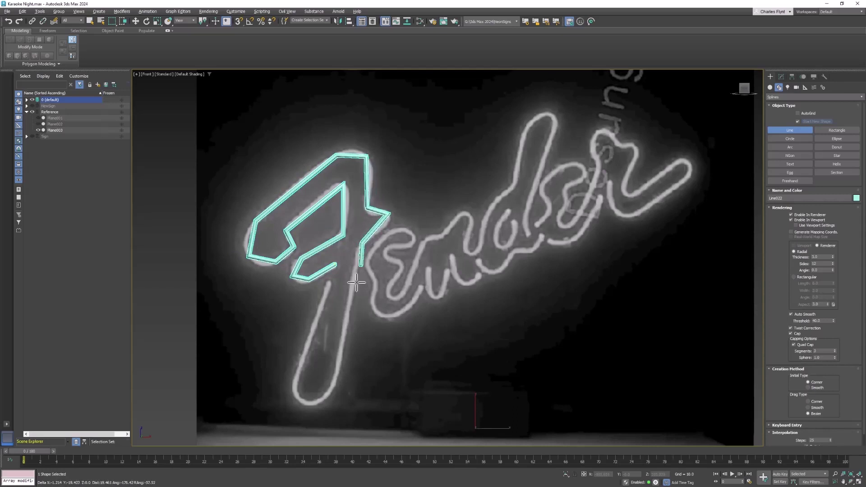
# - Place corner points down and around the base of the F's stem and end the open line below the crossbar
pyautogui.click(335, 382)
pyautogui.click(306, 405)
pyautogui.click(296, 374)
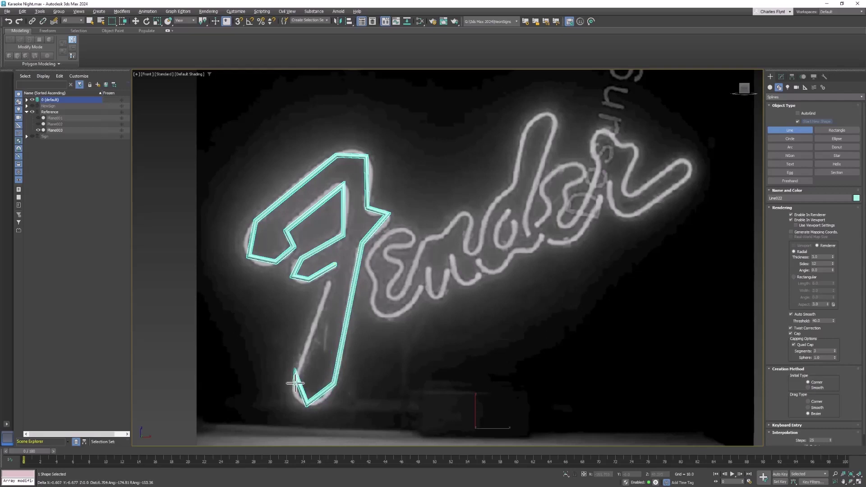
pyautogui.click(336, 280)
pyautogui.rightClick(337, 280)
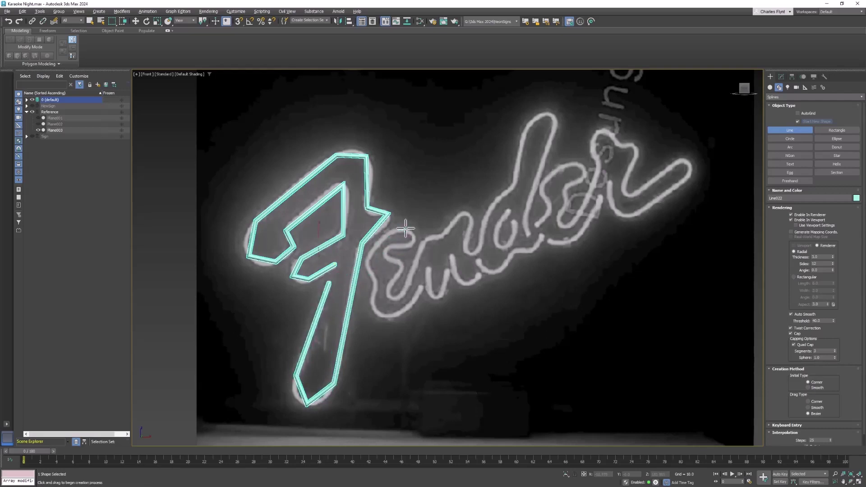
# - Turn off Enable In Viewport for the F line and enter its Vertex level
pyautogui.click(782, 76)
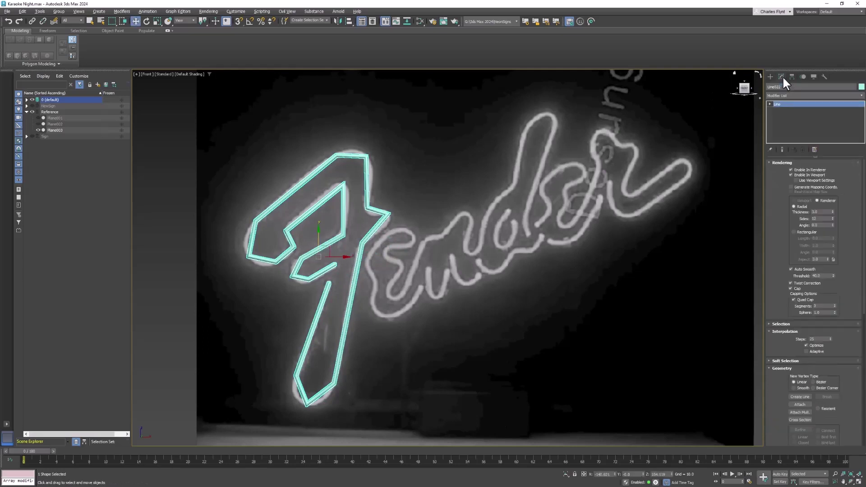
pyautogui.click(790, 175)
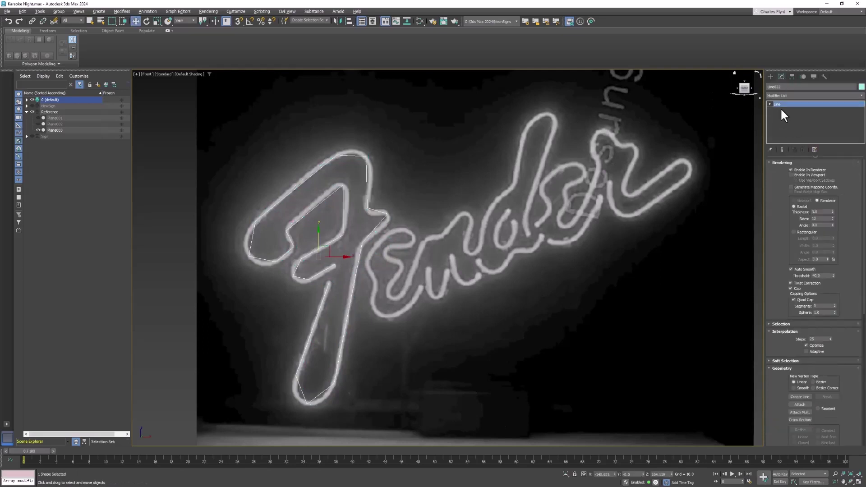
pyautogui.click(769, 104)
pyautogui.click(782, 110)
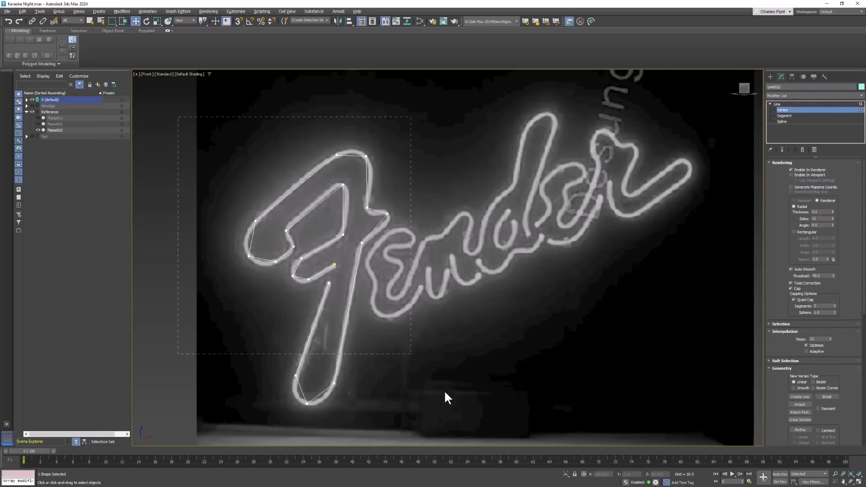
# - Convert all of the F line's vertices to Bezier and clear the vertex selection
pyautogui.rightClick(422, 124)
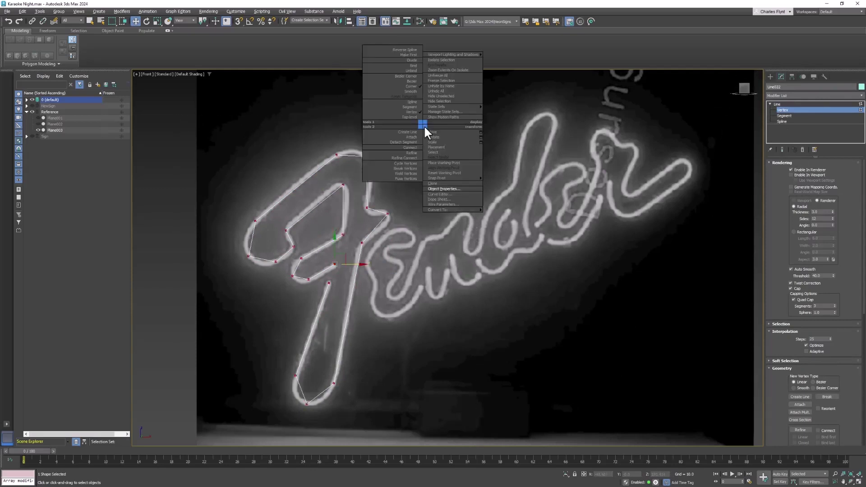
pyautogui.click(414, 80)
pyautogui.scroll(2, 364, 175)
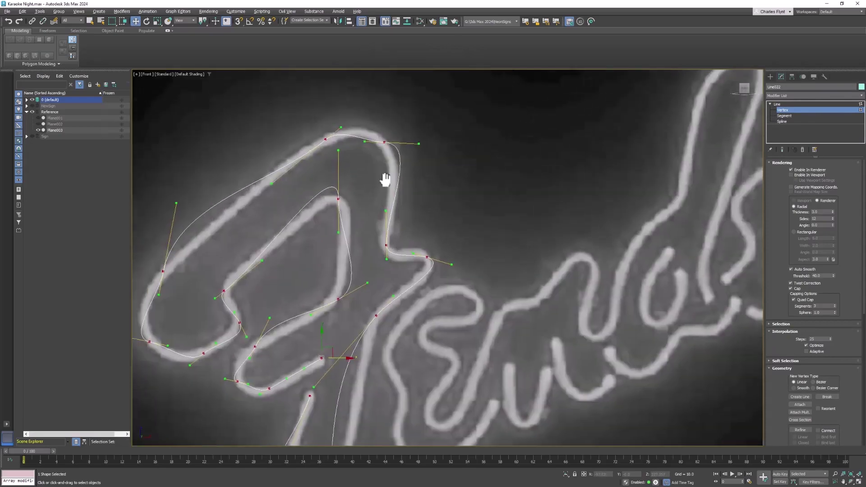
pyautogui.click(402, 144)
pyautogui.moveTo(402, 145); pyautogui.dragTo(242, 119, button='middle')
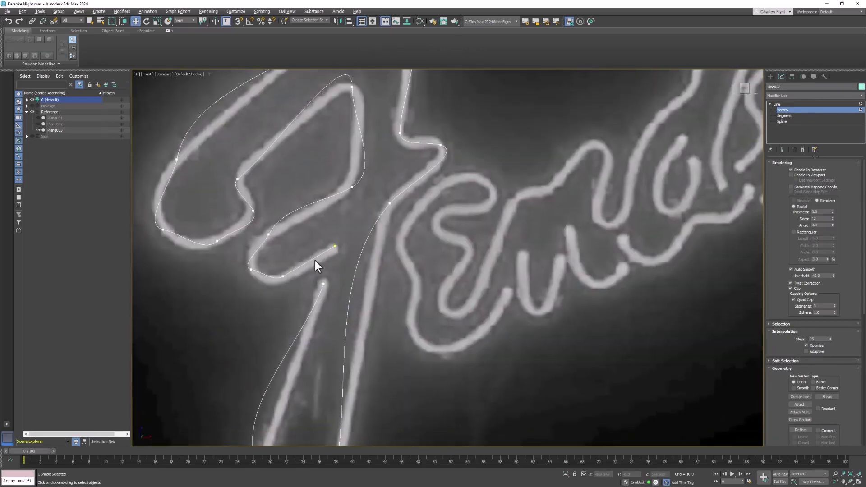
# - Adjust the Bezier vertices around the F's crossbar tip and the inner loop's lower corner to follow the neon tube
pyautogui.click(282, 274)
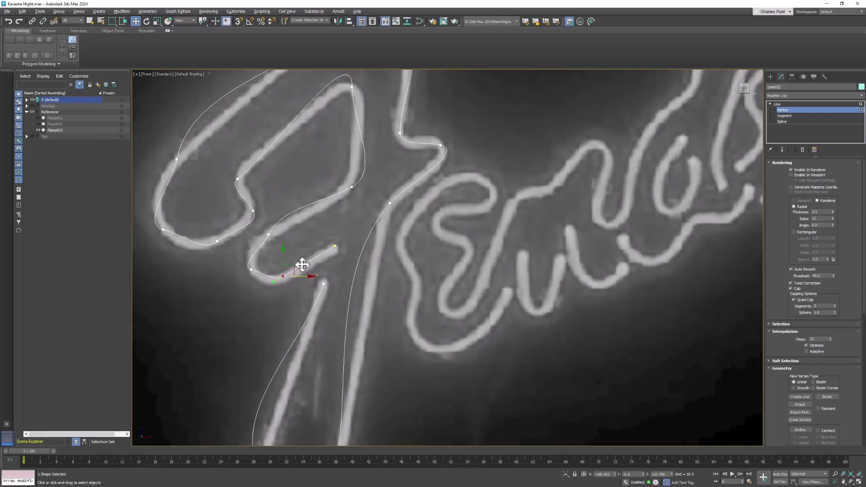
pyautogui.click(252, 270)
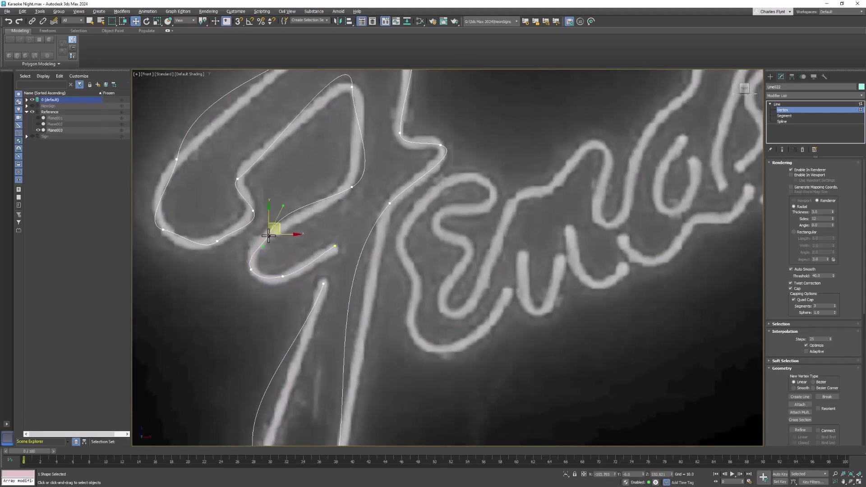
pyautogui.moveTo(261, 245); pyautogui.dragTo(257, 235)
pyautogui.click(353, 186)
pyautogui.moveTo(361, 177); pyautogui.dragTo(345, 185)
# - Adjust the Bezier handles at the inner loop's top and left corners so the curve follows the reference
pyautogui.moveTo(349, 88); pyautogui.dragTo(339, 134, button='middle')
pyautogui.click(343, 132)
pyautogui.moveTo(350, 123); pyautogui.dragTo(354, 131)
pyautogui.moveTo(243, 207); pyautogui.dragTo(263, 192, button='middle')
pyautogui.click(256, 202)
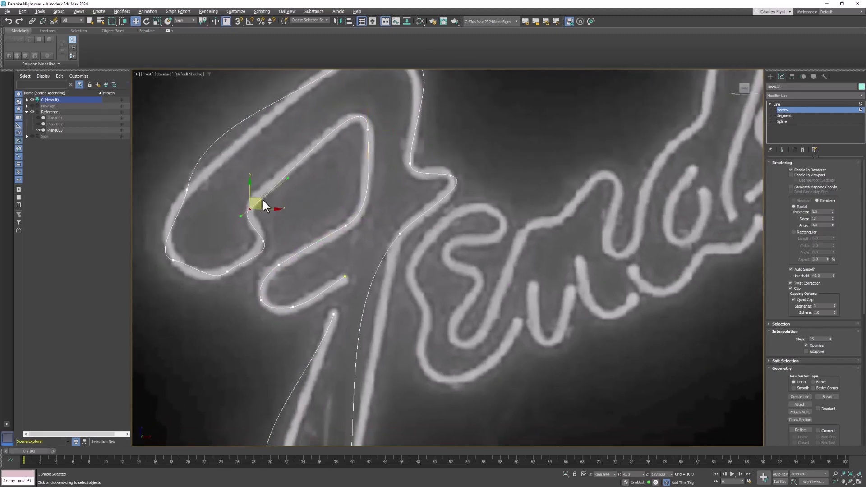
pyautogui.moveTo(263, 192); pyautogui.dragTo(265, 185)
pyautogui.moveTo(276, 239); pyautogui.dragTo(281, 209, button='middle')
pyautogui.click(270, 211)
pyautogui.moveTo(289, 201); pyautogui.dragTo(270, 194)
# - Fit the Bezier vertices around the rounded left end of the F's top stroke to the reference
pyautogui.click(231, 243)
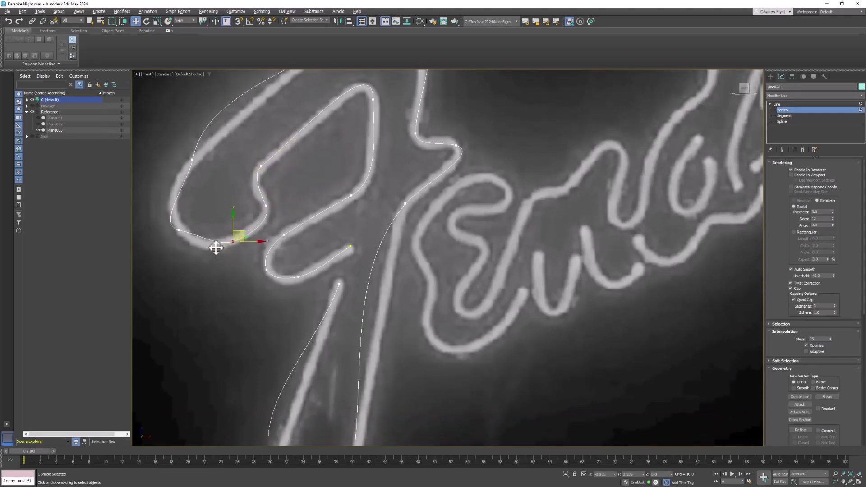
pyautogui.click(180, 229)
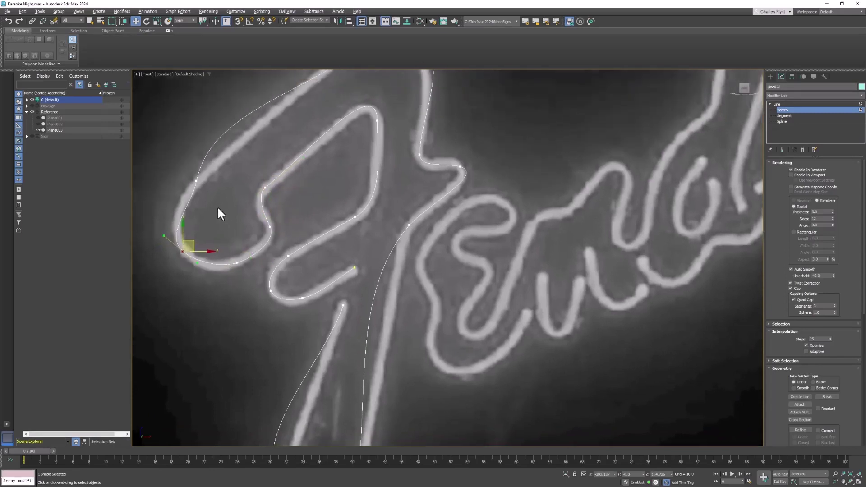
pyautogui.moveTo(213, 184); pyautogui.dragTo(217, 206, button='middle')
pyautogui.click(196, 180)
pyautogui.click(183, 250)
pyautogui.moveTo(231, 164); pyautogui.dragTo(244, 180, button='middle')
# - Adjust the Bezier vertices along the F's top curve, right-hand notch and upper stem to match the reference
pyautogui.click(295, 161)
pyautogui.moveTo(329, 164); pyautogui.dragTo(317, 189)
pyautogui.moveTo(338, 275); pyautogui.dragTo(325, 172, button='middle')
pyautogui.click(319, 206)
pyautogui.click(287, 170)
pyautogui.moveTo(225, 242); pyautogui.dragTo(277, 259)
pyautogui.moveTo(277, 259); pyautogui.dragTo(325, 176, button='middle')
# - Shape the Bezier vertices around the base of the F's stem so both stem sides follow the neon tube
pyautogui.click(261, 310)
pyautogui.click(207, 350)
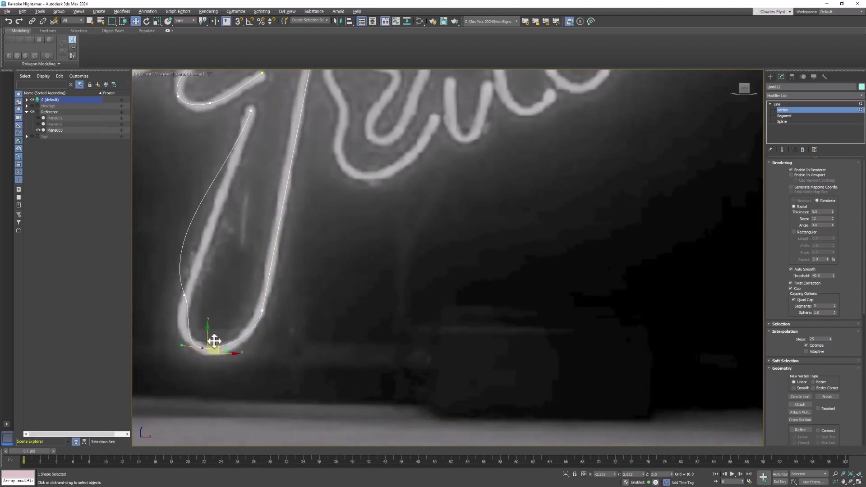
pyautogui.click(262, 310)
pyautogui.click(185, 296)
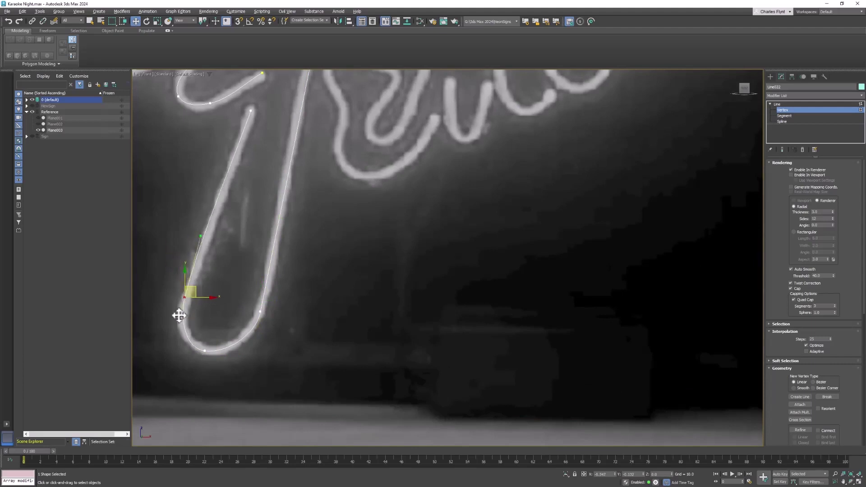
pyautogui.scroll(-2, 226, 216)
pyautogui.moveTo(216, 276); pyautogui.dragTo(266, 338, button='middle')
pyautogui.scroll(-3, 293, 333)
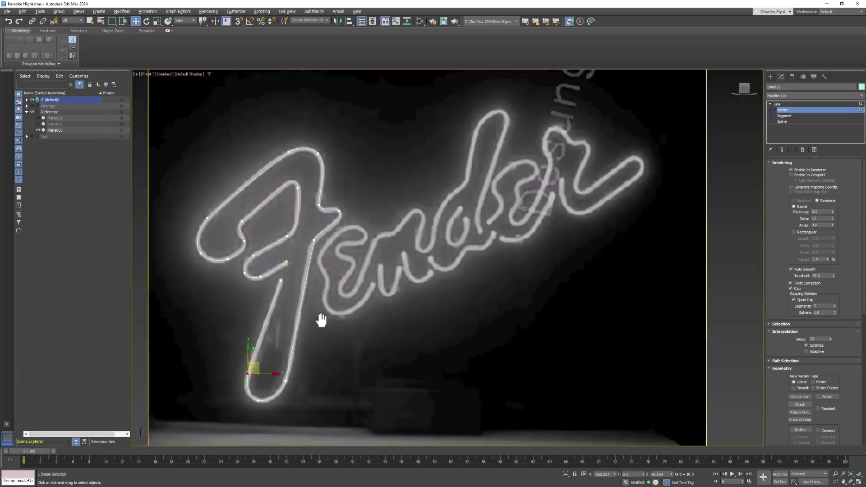
# - Enable viewport rendering for the traced F spline so it displays as a tube, and clear its vertex selection
pyautogui.click(790, 174)
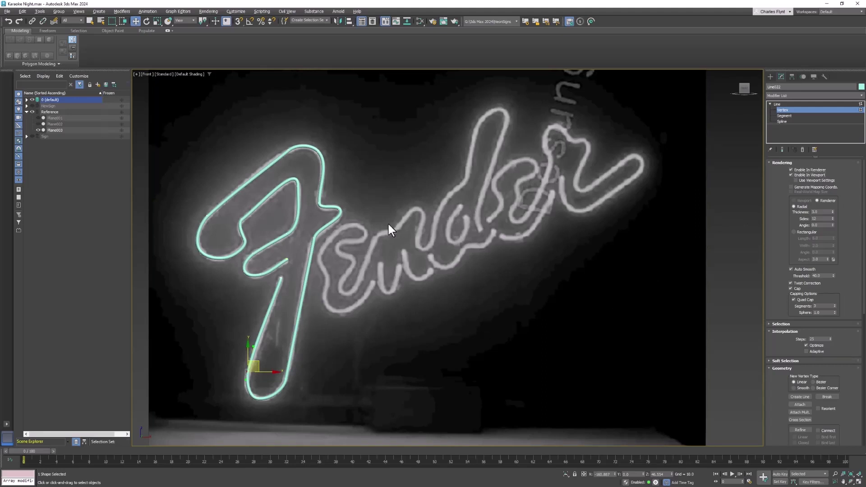
pyautogui.moveTo(360, 253); pyautogui.dragTo(340, 249, button='middle')
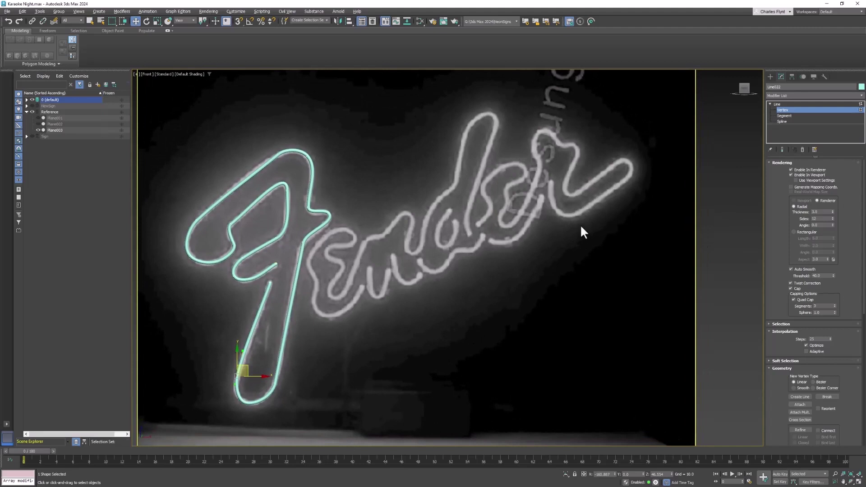
pyautogui.moveTo(583, 214); pyautogui.dragTo(590, 222, button='middle')
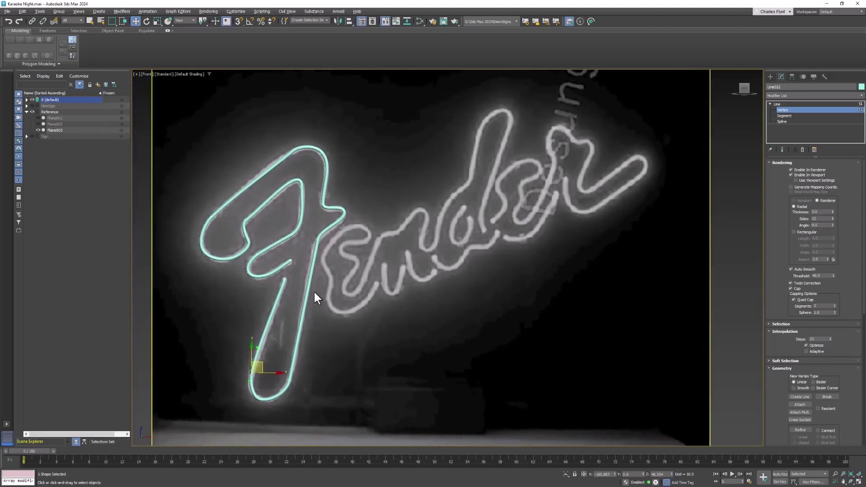
pyautogui.moveTo(448, 292); pyautogui.dragTo(438, 305, button='middle')
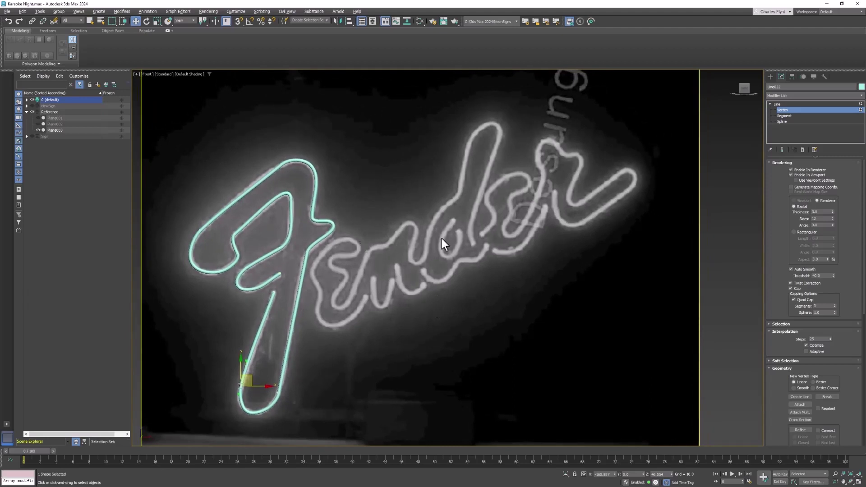
pyautogui.moveTo(464, 245); pyautogui.dragTo(469, 252, button='middle')
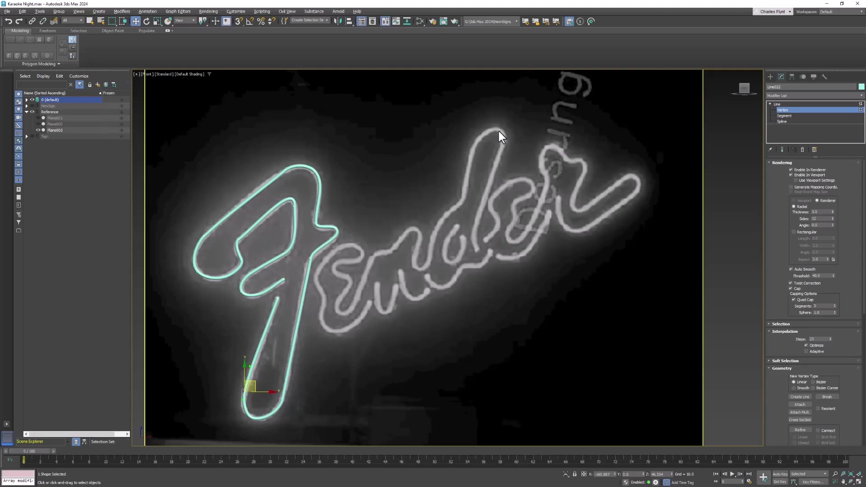
pyautogui.click(461, 197)
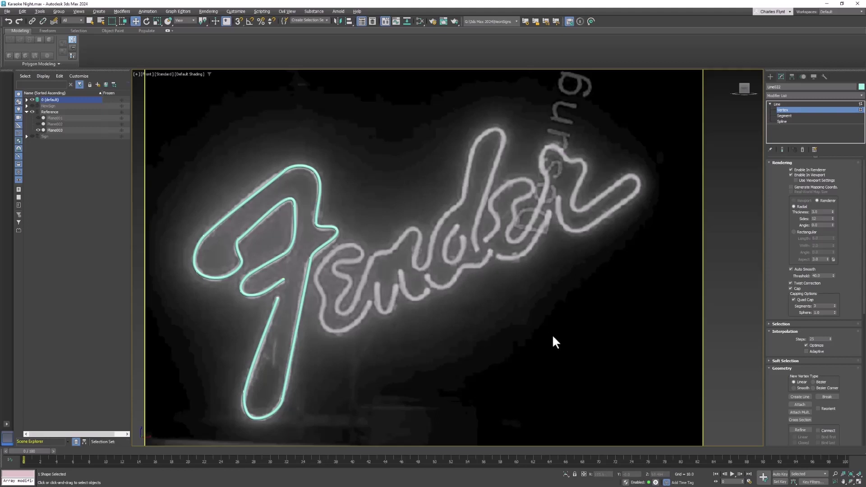
pyautogui.moveTo(498, 333)
pyautogui.mouseDown(button='middle')
pyautogui.moveTo(469, 304)
pyautogui.moveTo(504, 340)
pyautogui.mouseUp(button='middle')
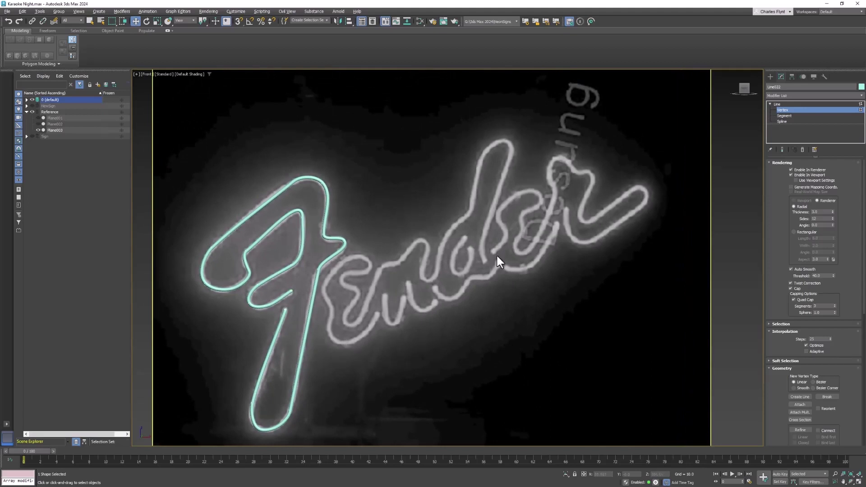
pyautogui.moveTo(512, 297); pyautogui.dragTo(510, 295, button='middle')
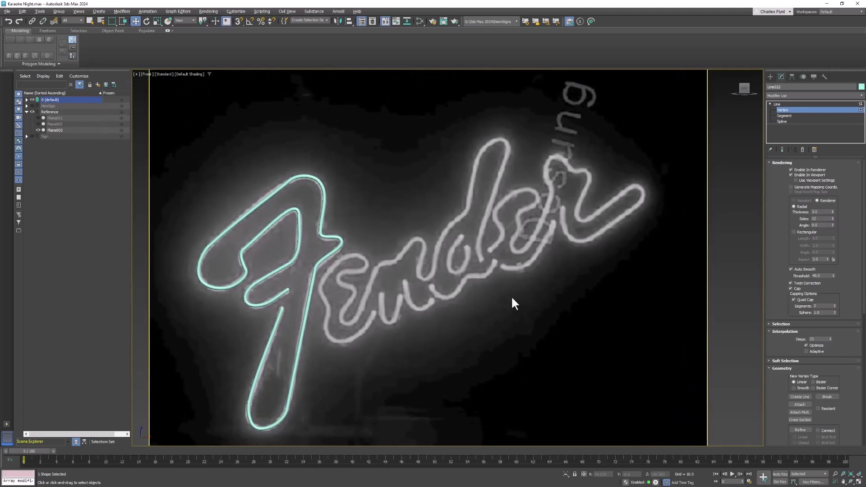